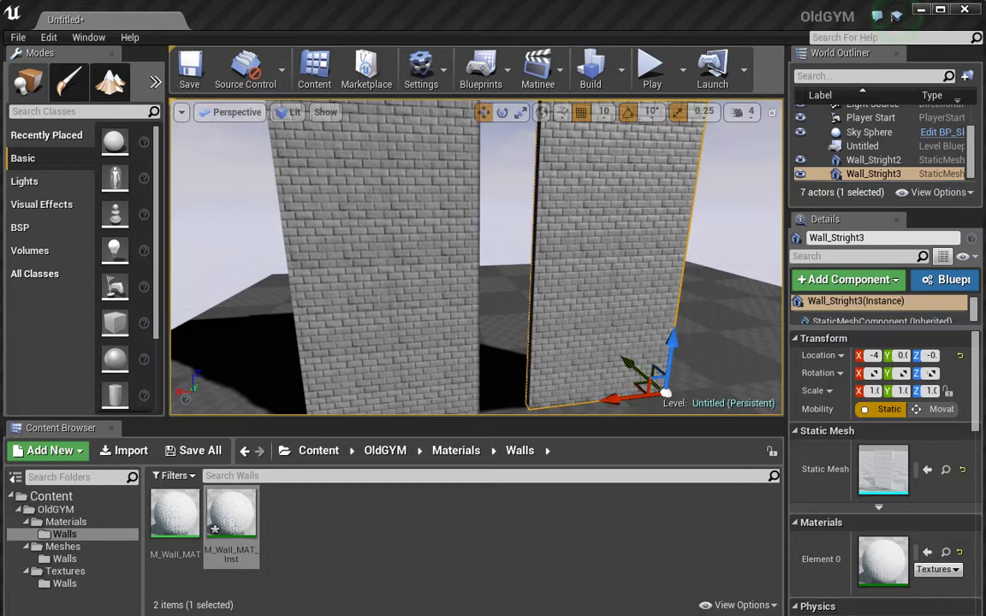
Assign the M_Wall_MAT_Inst material instance to the Element 0 material slot of the Wall_Stright2 wall
right_drag(366, 246, 366, 200)
drag(366, 200, 365, 265)
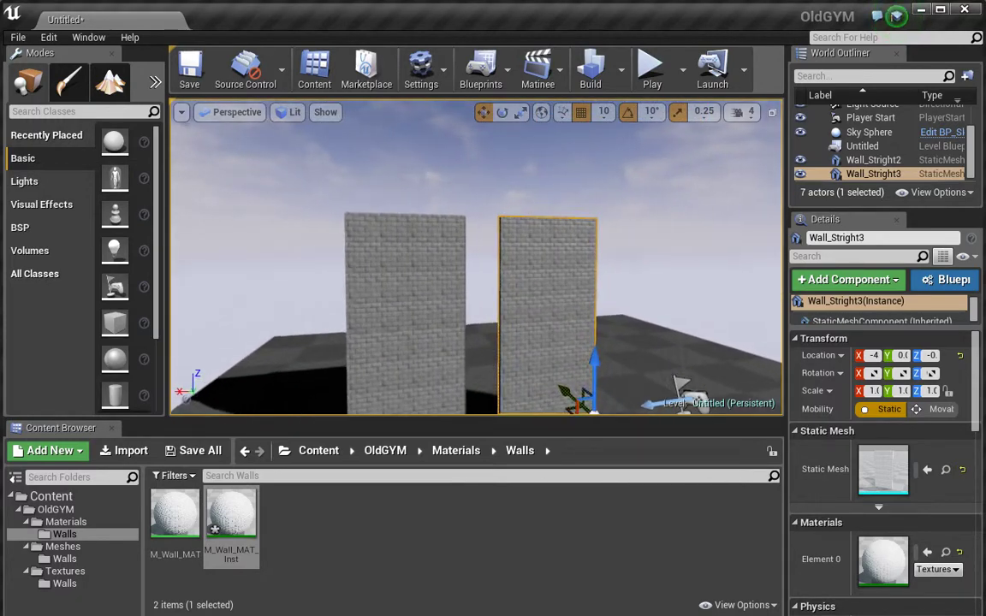
right_drag(386, 271, 395, 296)
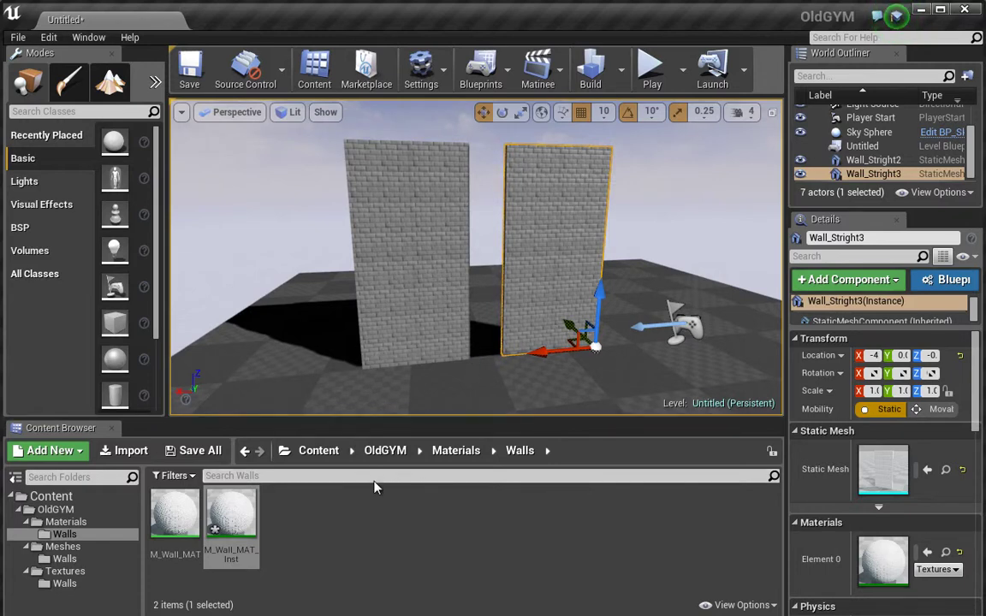
double_click(238, 513)
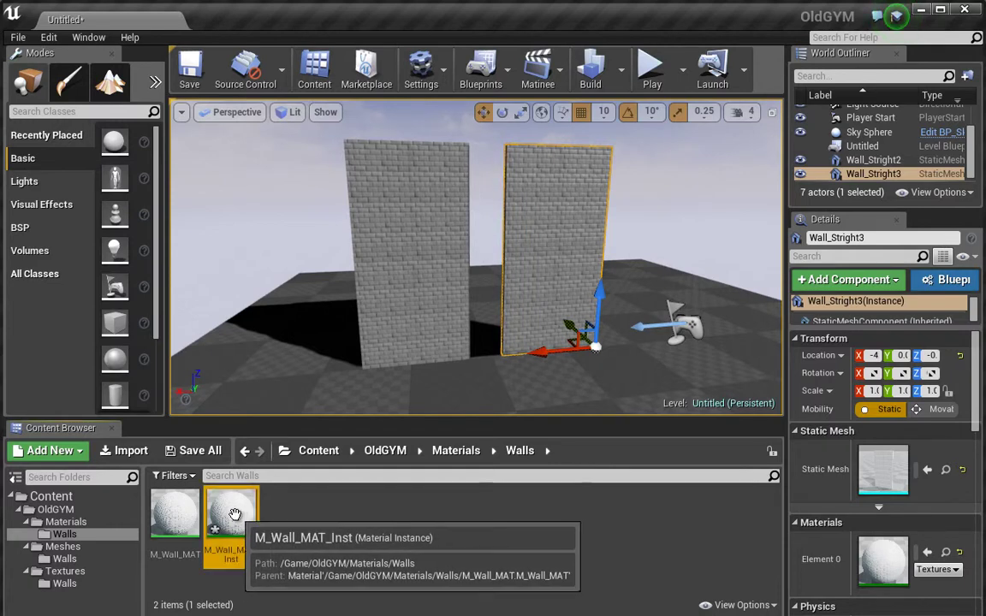
click(405, 204)
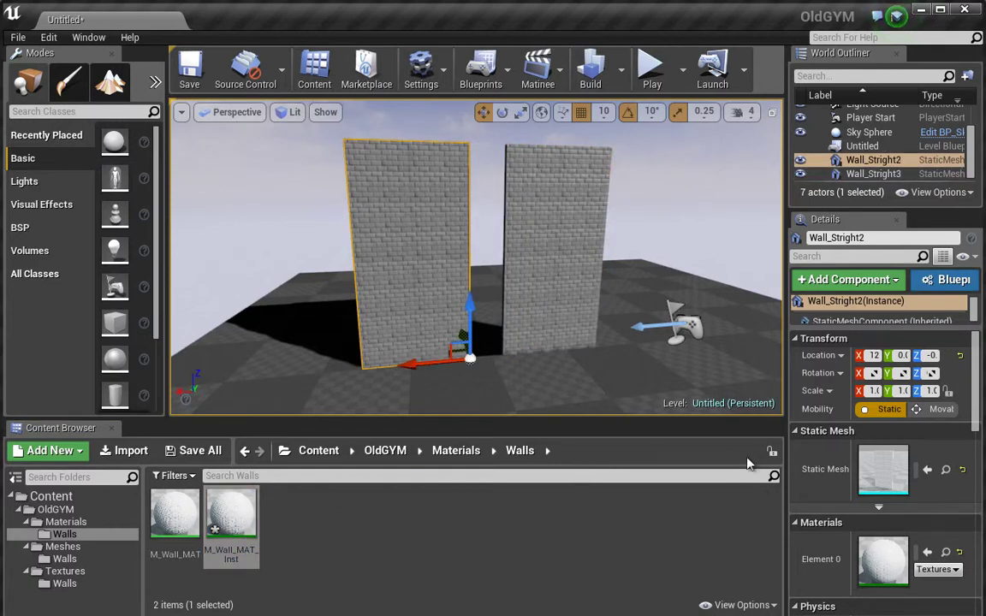
drag(240, 513, 878, 556)
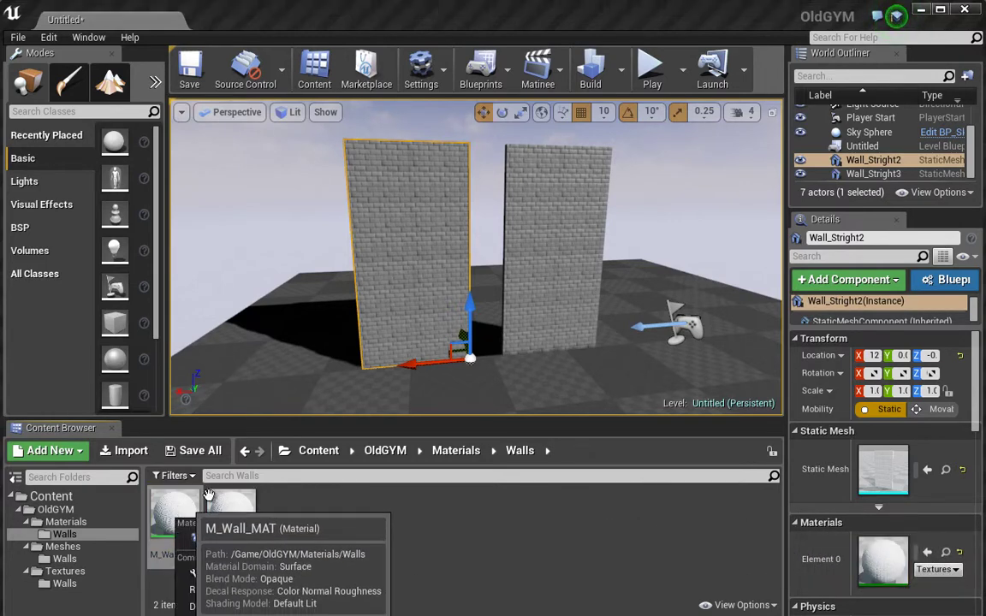
Create a second material instance from M_Wall_MAT and assign it to the Element 0 material slot of Wall_Stright3
click(269, 537)
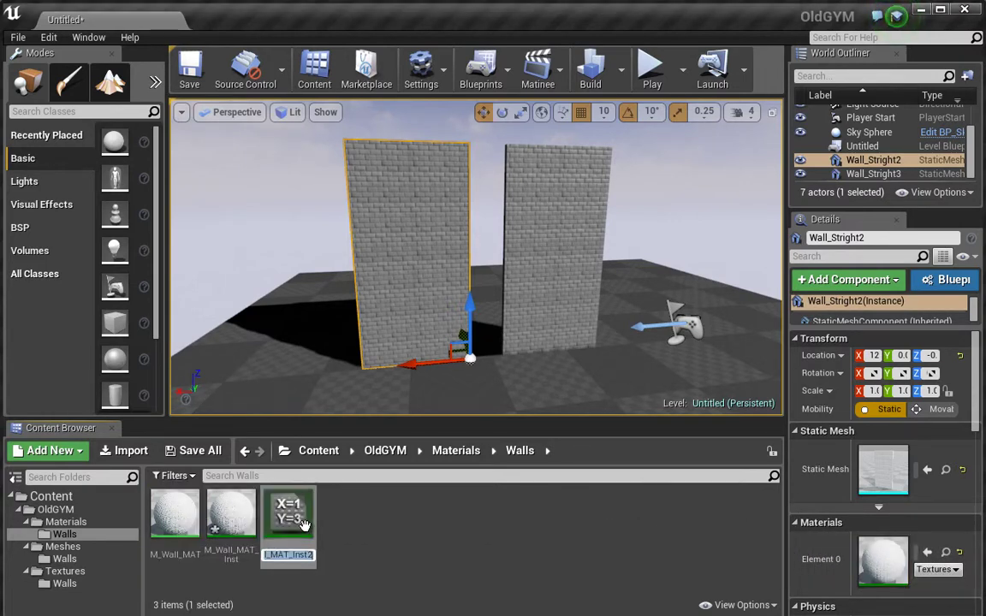
key(Return)
drag(296, 513, 867, 572)
click(543, 282)
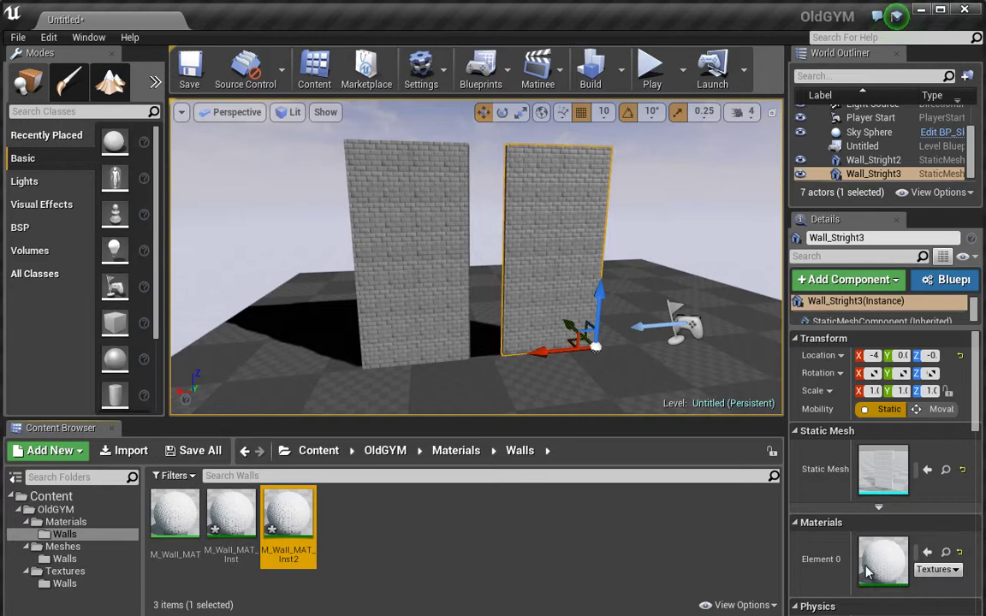
Open M_Wall_MAT_Inst for editing and enable only its Wall Colour parameter override
double_click(231, 515)
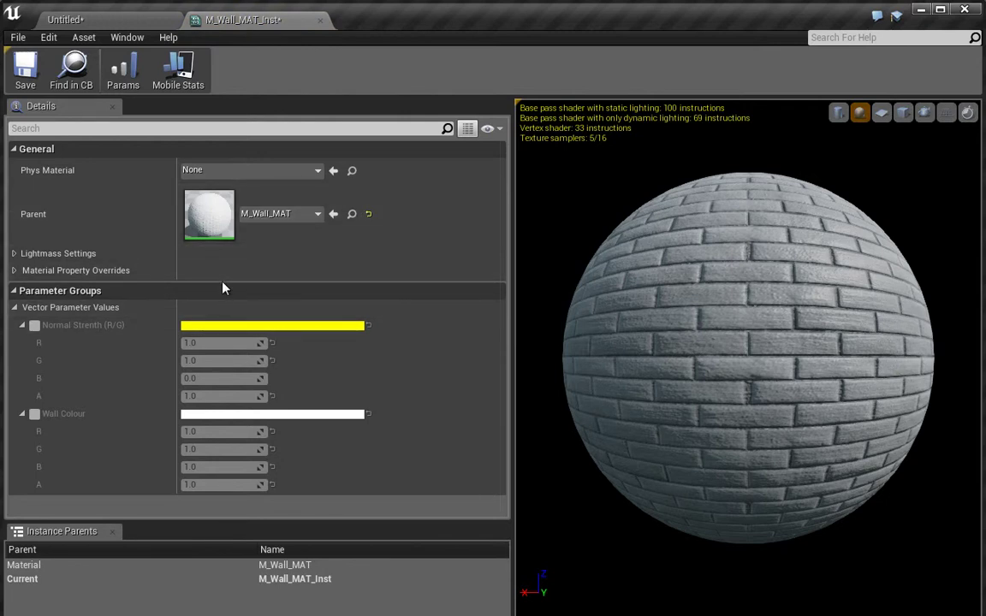
click(34, 326)
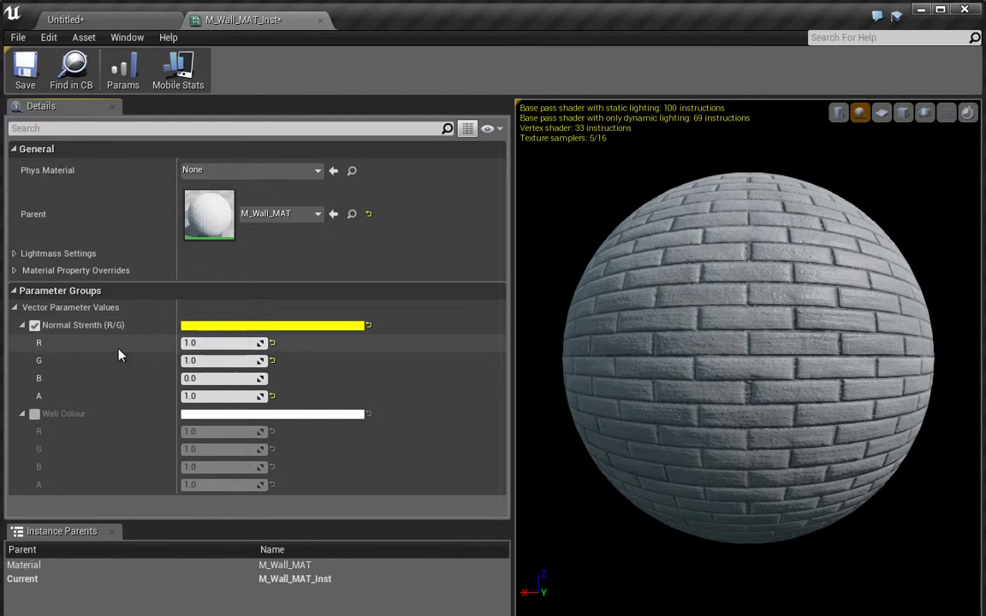
click(34, 325)
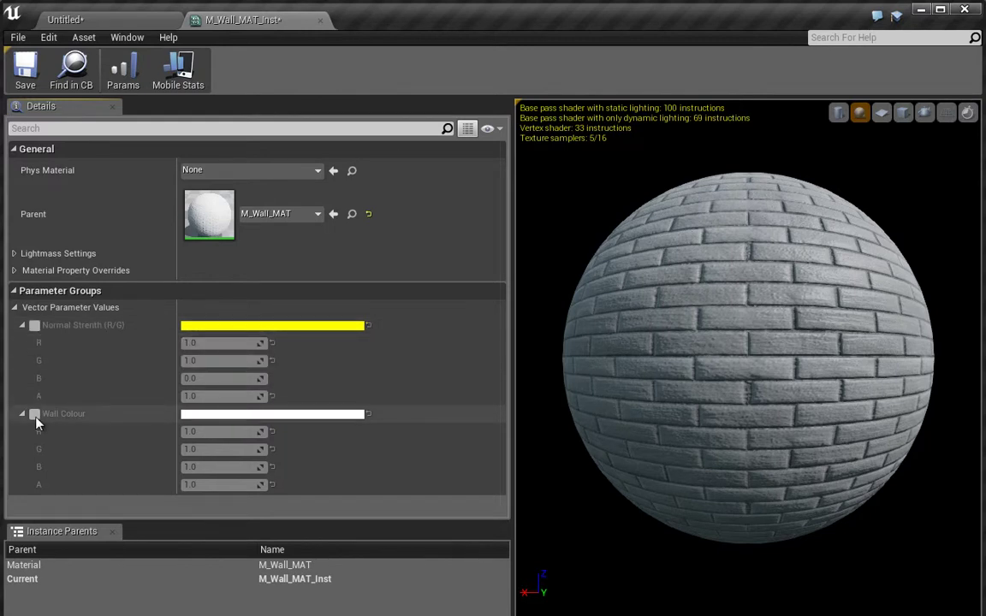
click(34, 415)
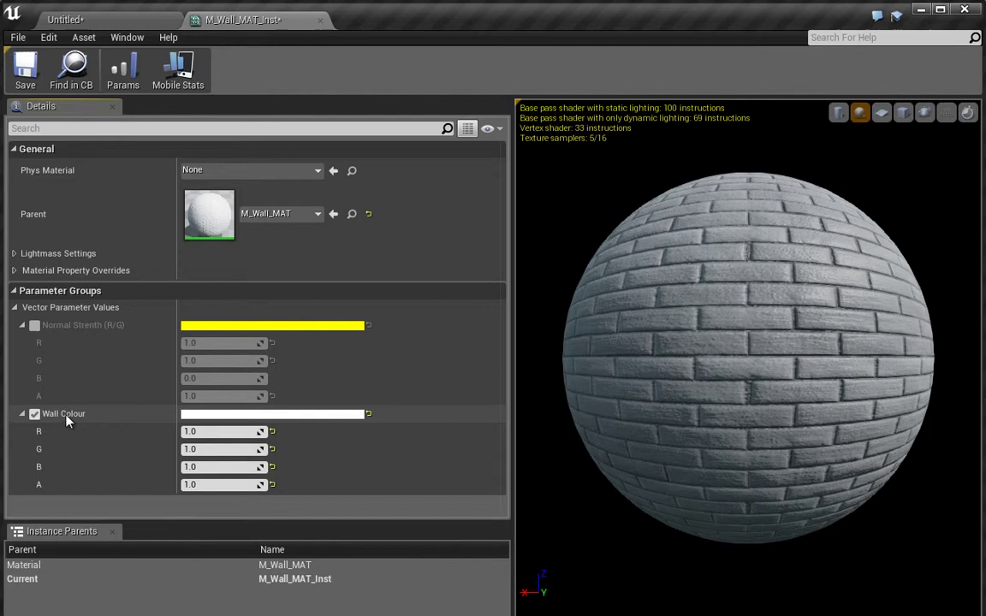
Set the instance's Wall Colour to orange-red with R 0.815, G 0.207 and B 0.026, and close its editor
click(242, 415)
click(365, 538)
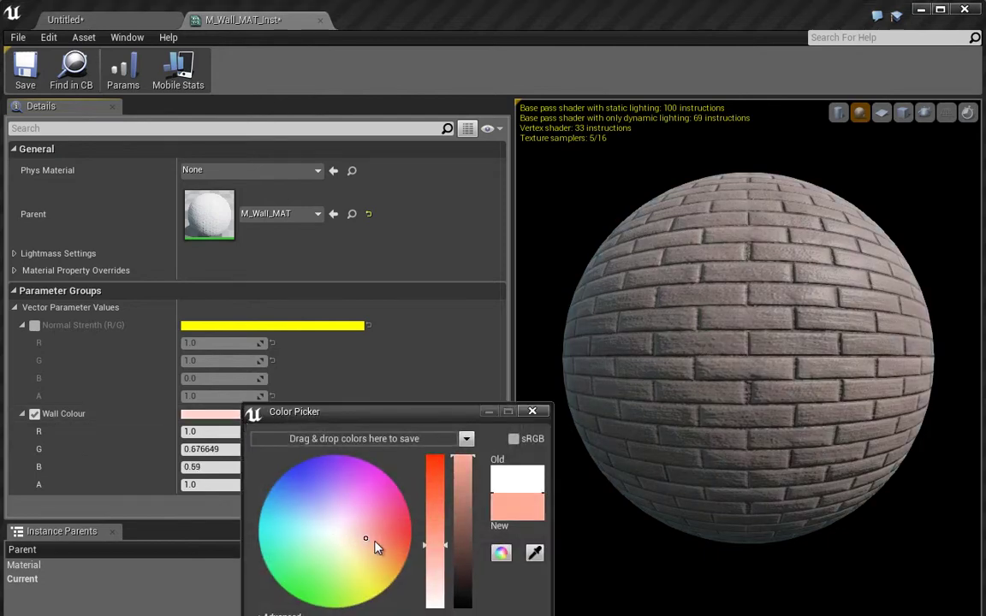
click(380, 541)
drag(440, 530, 435, 566)
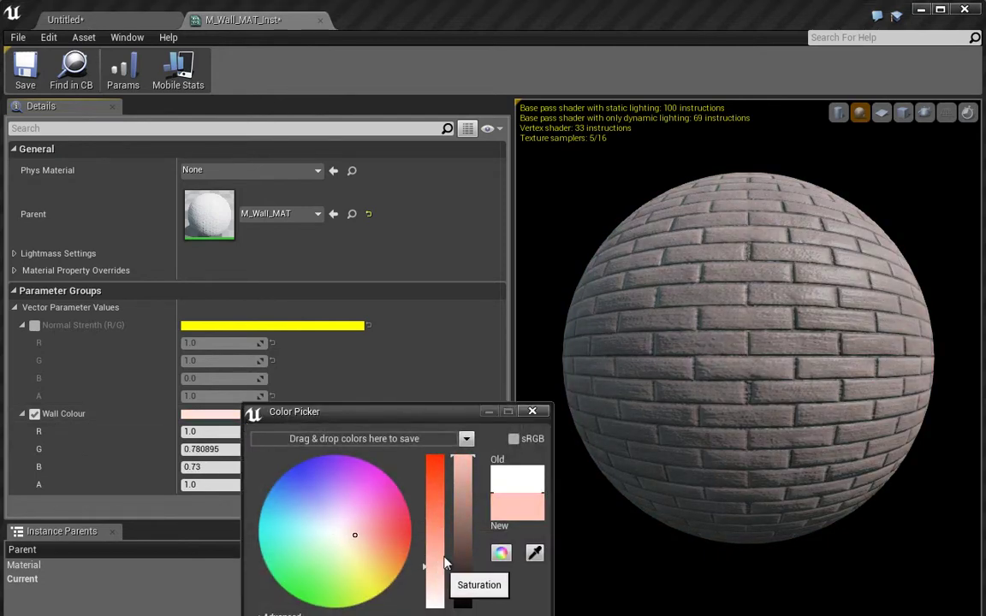
drag(463, 460, 465, 481)
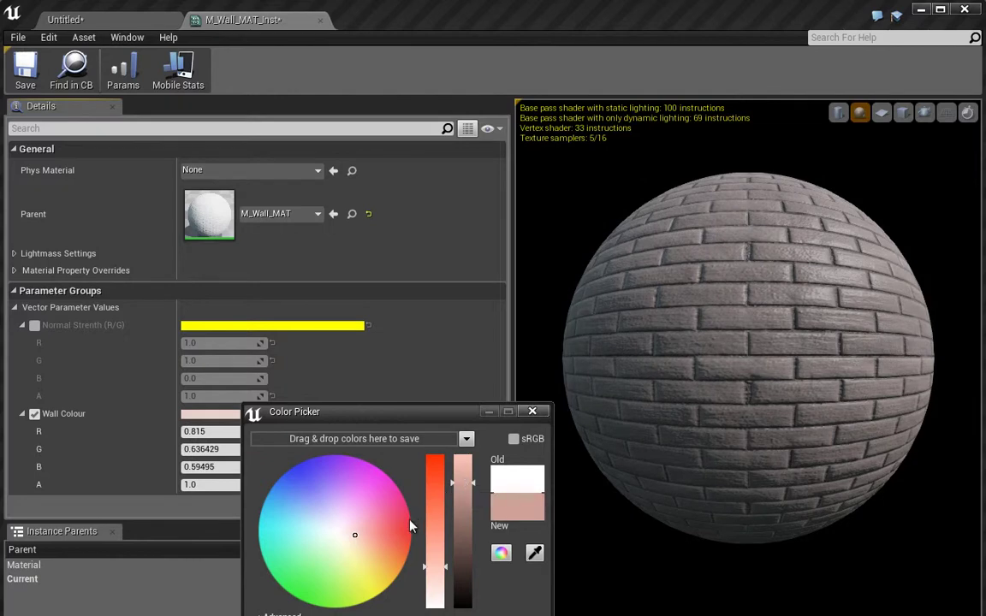
drag(437, 557, 407, 554)
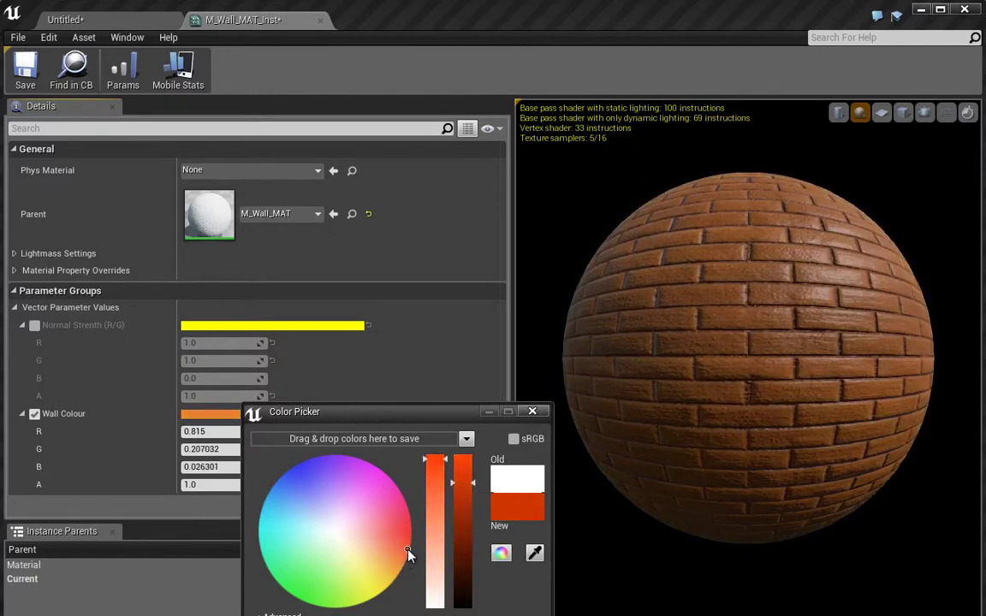
drag(406, 419, 365, 193)
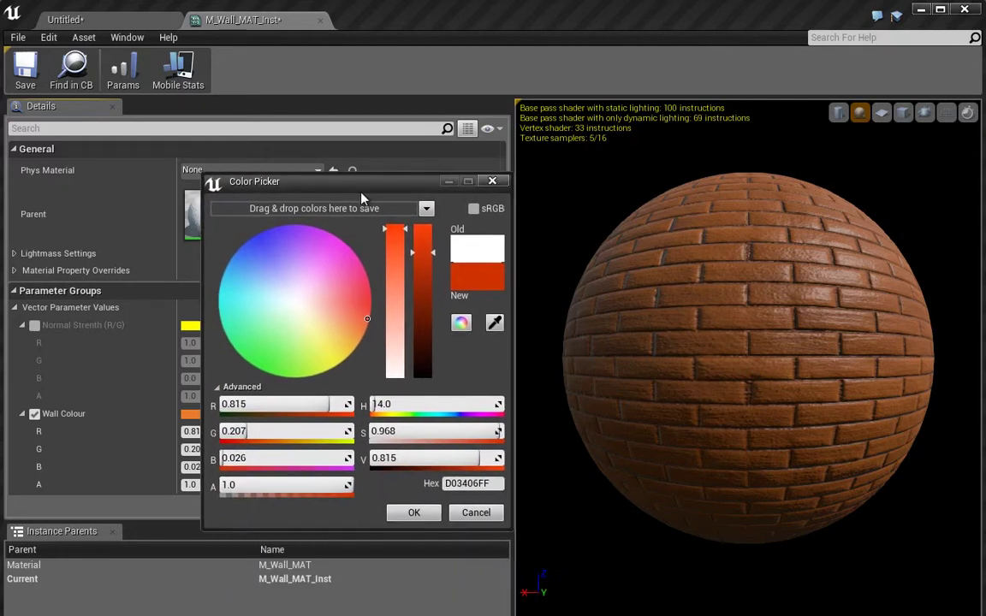
click(410, 513)
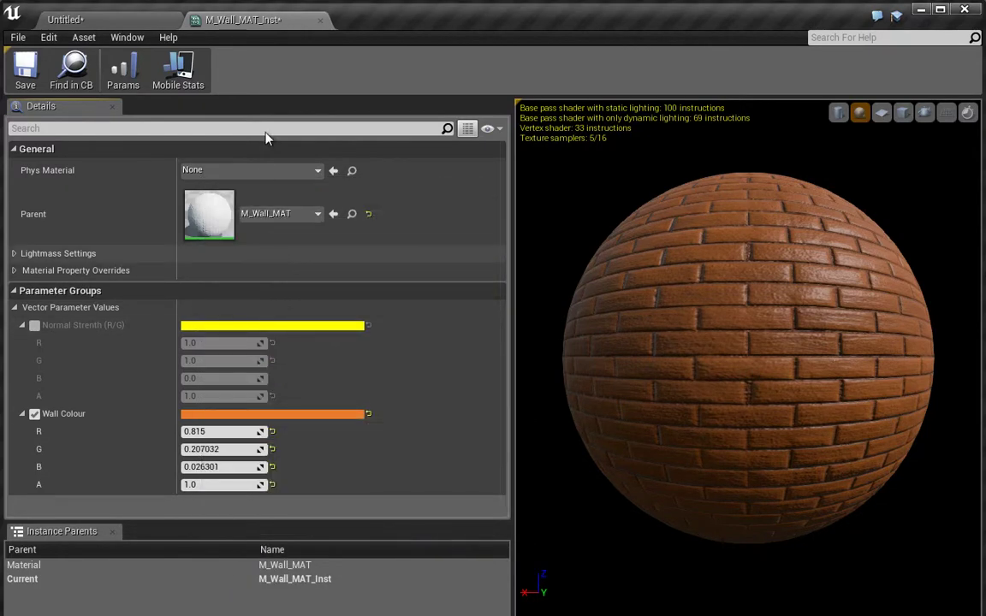
click(321, 20)
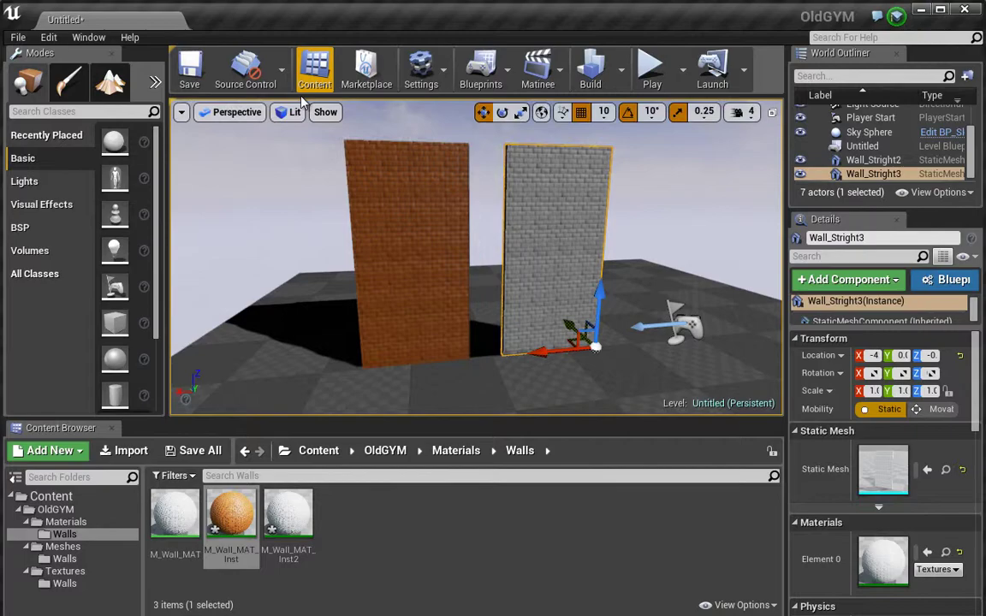
In M_Wall_MAT_Inst2, override Wall Colour with light blue at about R 0.123, G 0.625, B 1.0, and close its editor
double_click(288, 518)
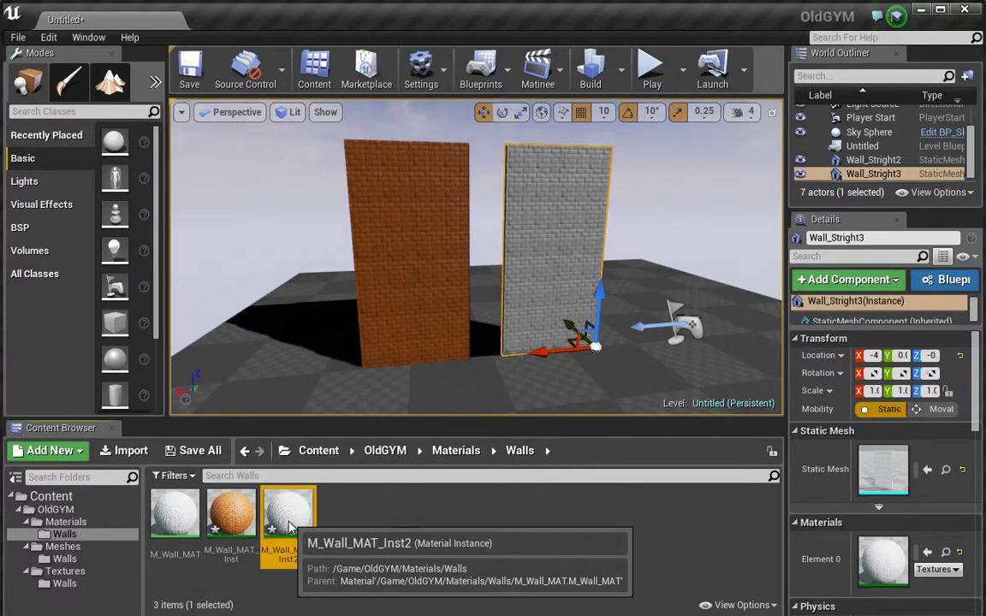
click(34, 414)
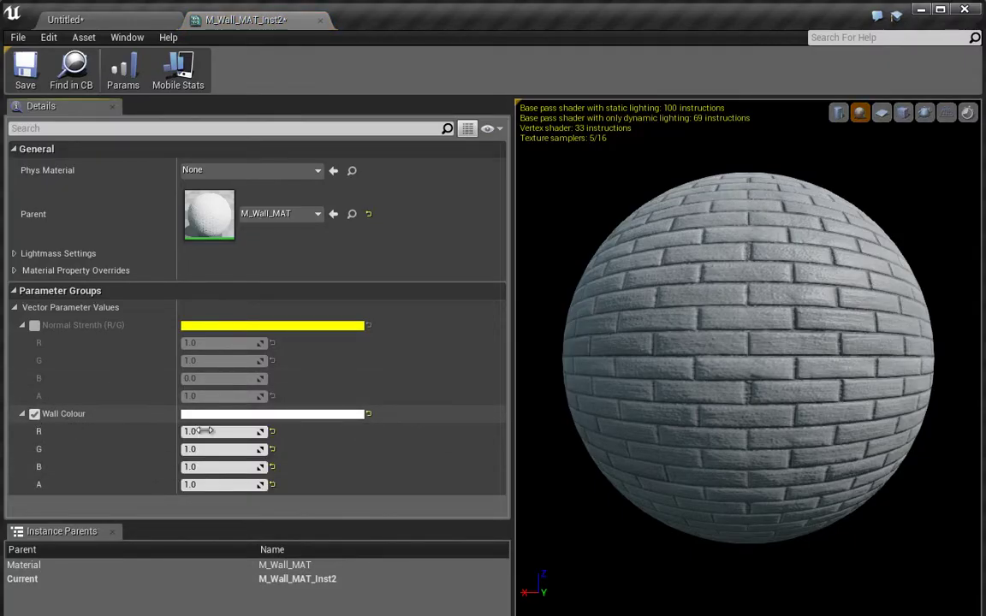
click(292, 416)
drag(370, 501, 326, 507)
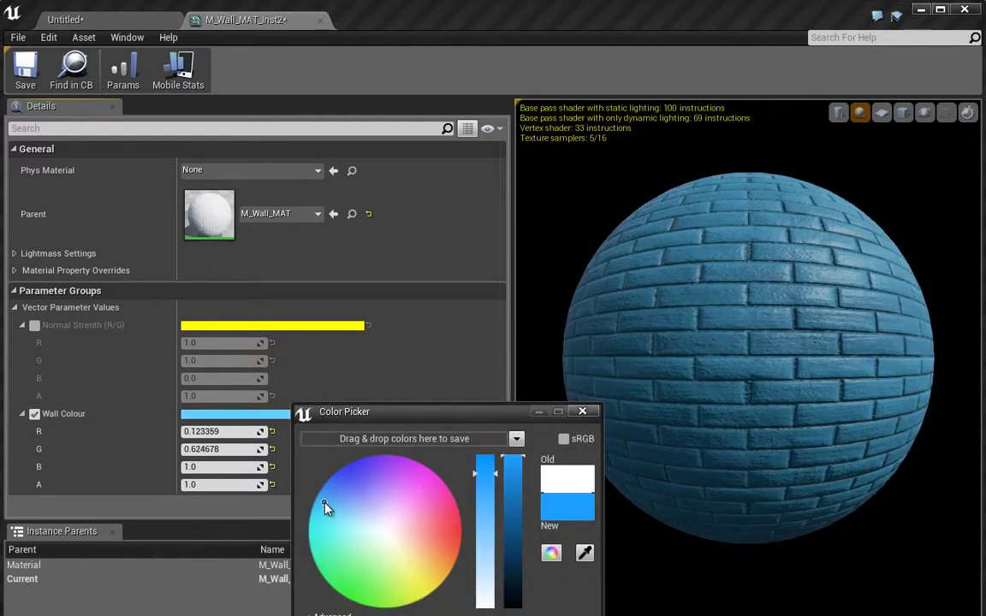
drag(465, 405, 408, 241)
click(440, 548)
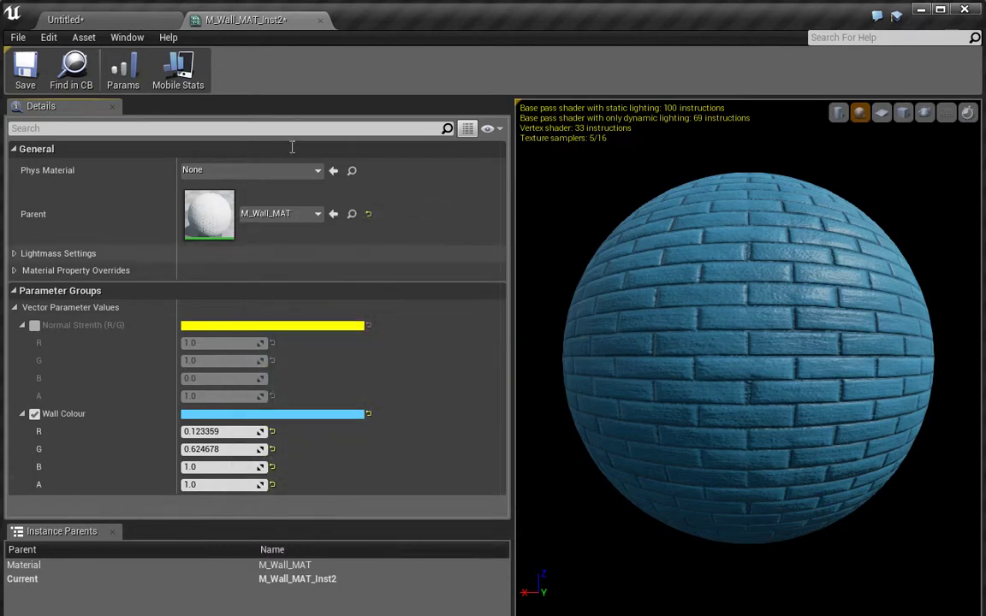
click(321, 19)
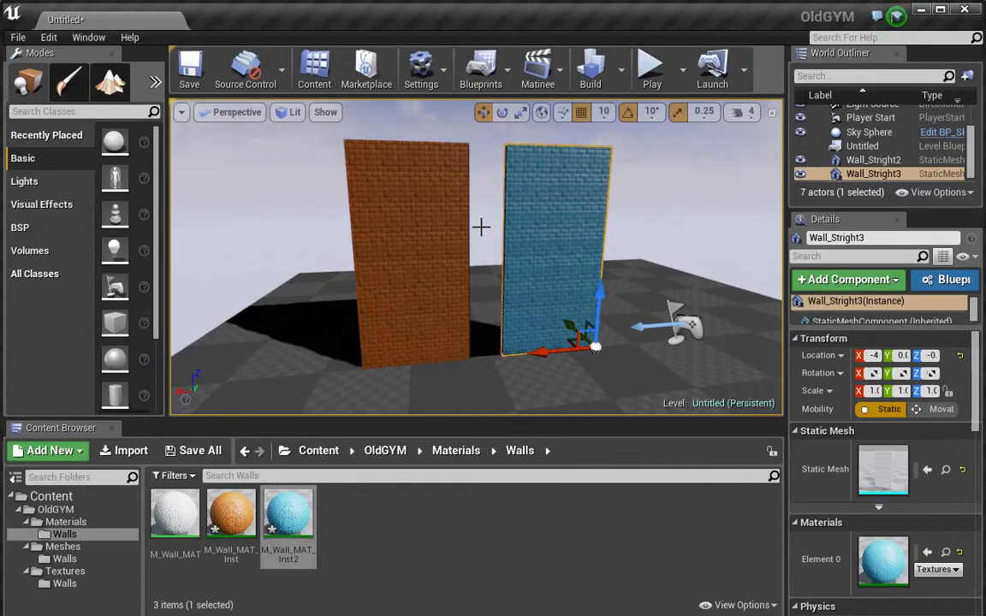
Examine the TexCoord node's tiling settings and available node actions in the M_Wall_MAT graph, and close the material editor
double_click(174, 513)
right_drag(264, 331, 587, 330)
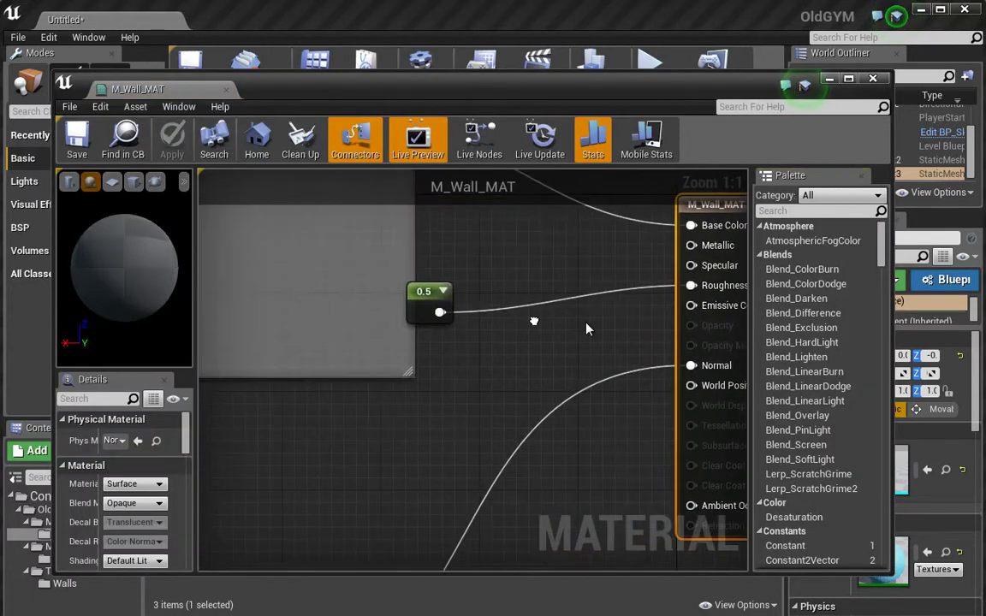
scroll(455, 403, down, 2)
right_drag(455, 402, 656, 416)
scroll(513, 413, down, 2)
scroll(391, 407, down, 1)
right_drag(347, 408, 557, 395)
scroll(458, 392, up, 4)
click(424, 352)
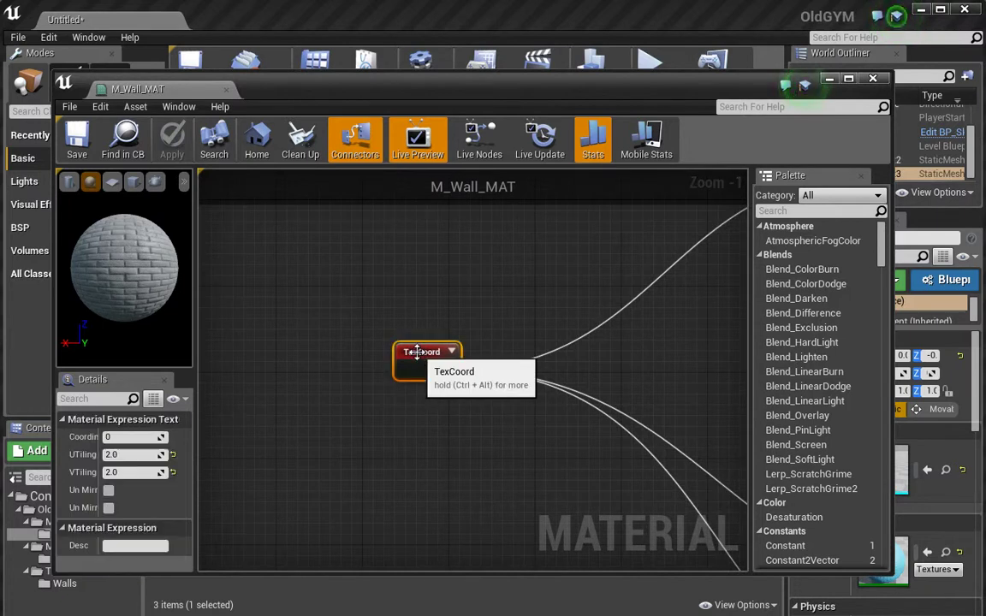
right_click(419, 359)
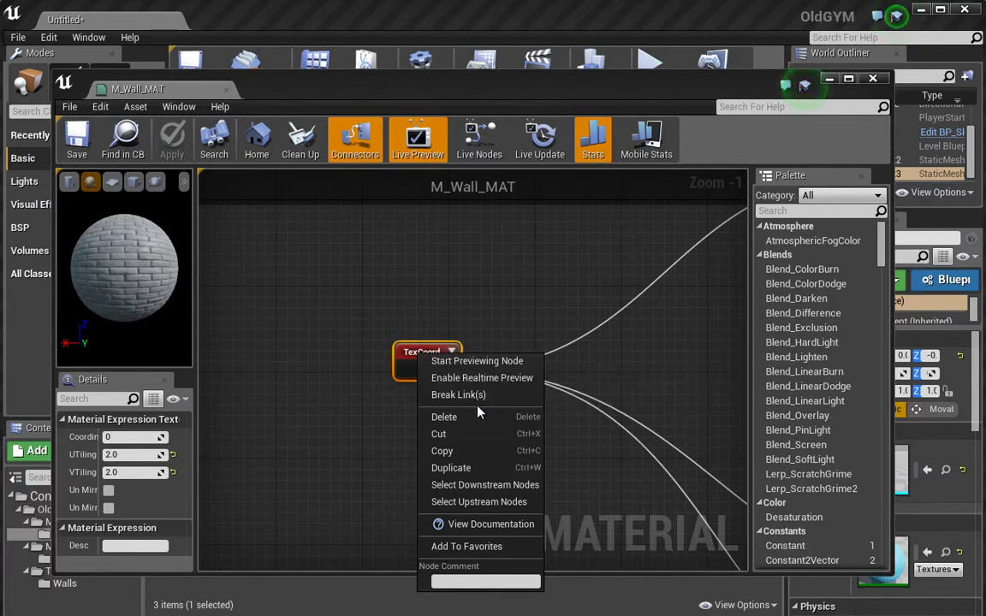
click(346, 410)
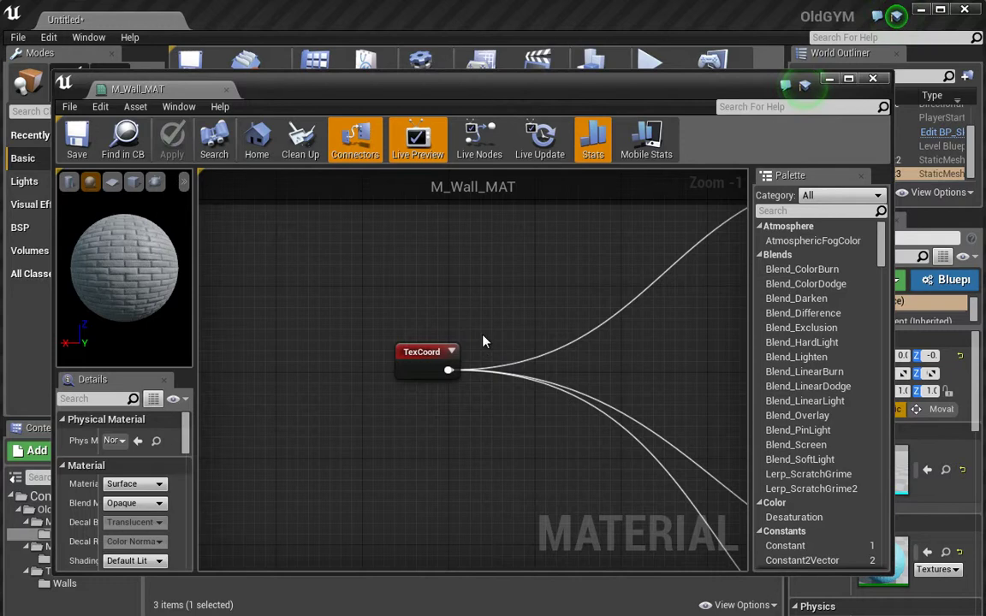
drag(369, 94, 363, 89)
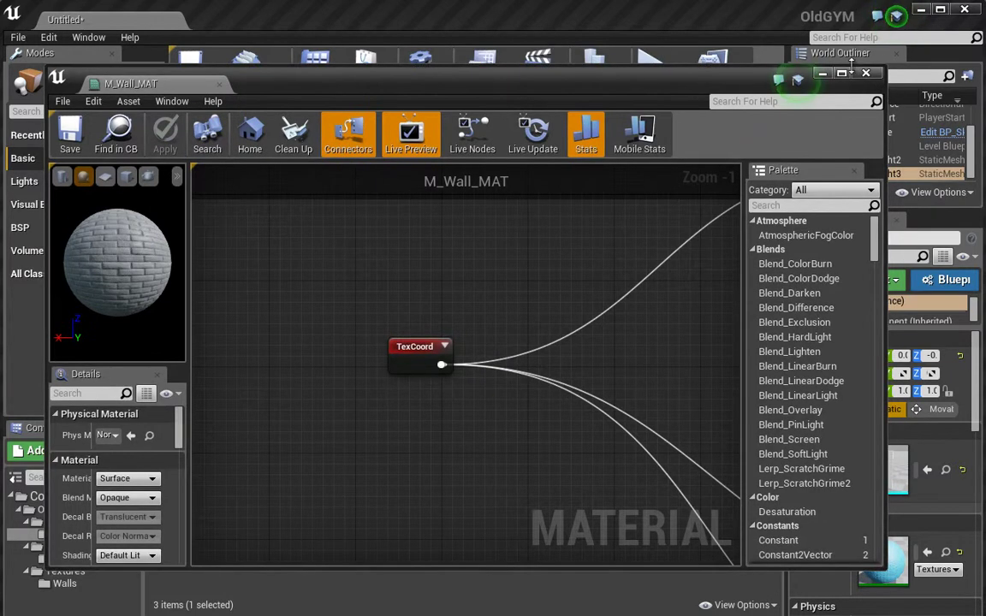
click(865, 74)
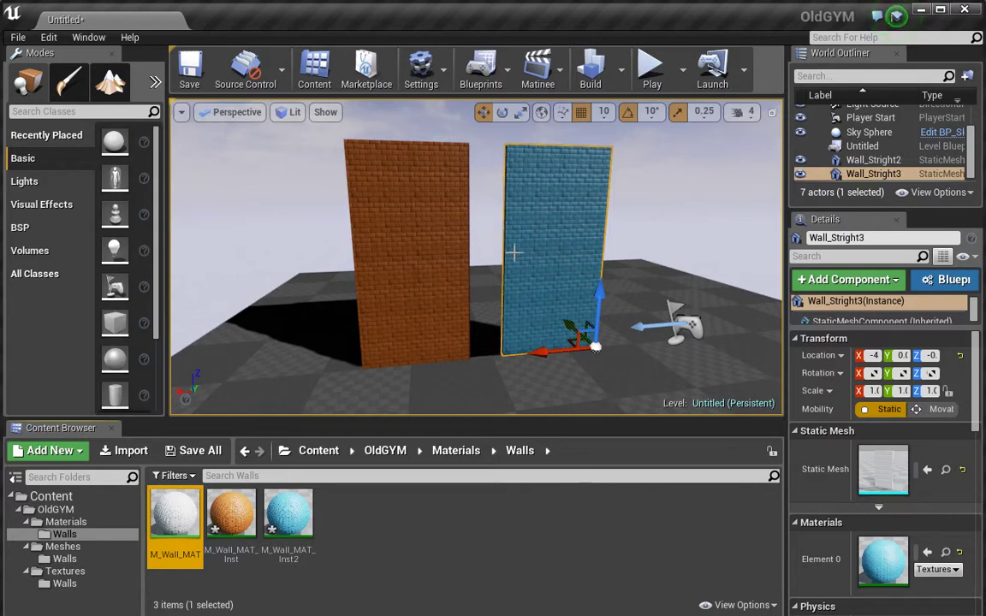
right_drag(480, 251, 460, 187)
key(w)
drag(385, 253, 488, 231)
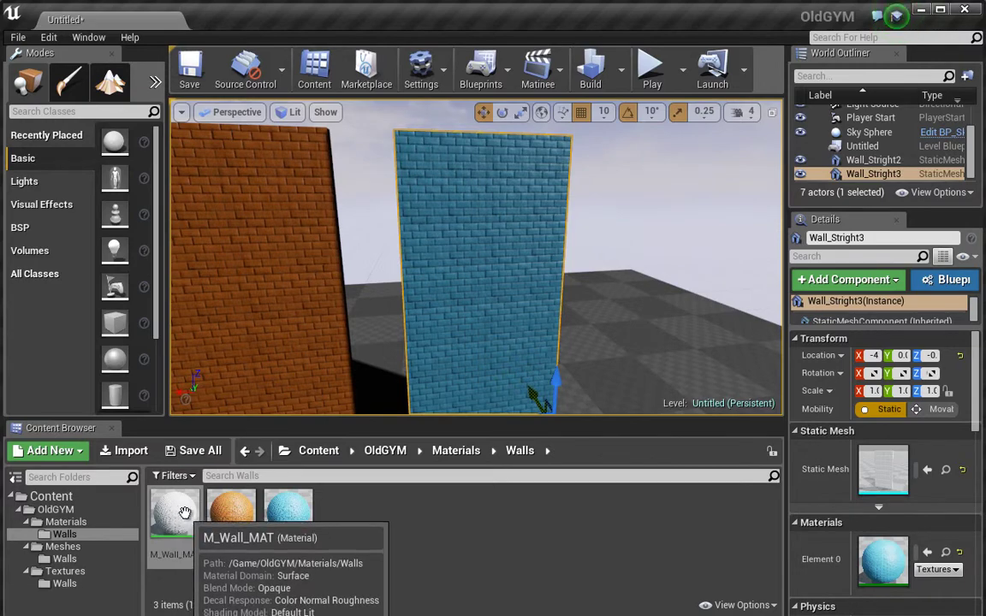
click(428, 529)
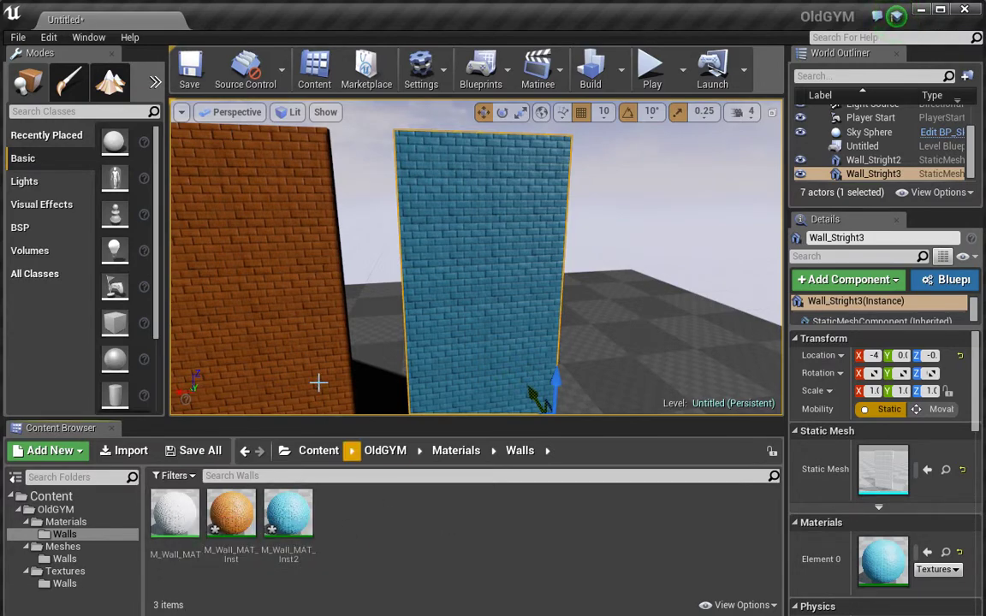
mouse_move(378, 321)
right_down()
mouse_move(362, 314)
mouse_move(346, 332)
mouse_move(354, 321)
mouse_move(367, 359)
mouse_move(379, 322)
right_up()
key(s)
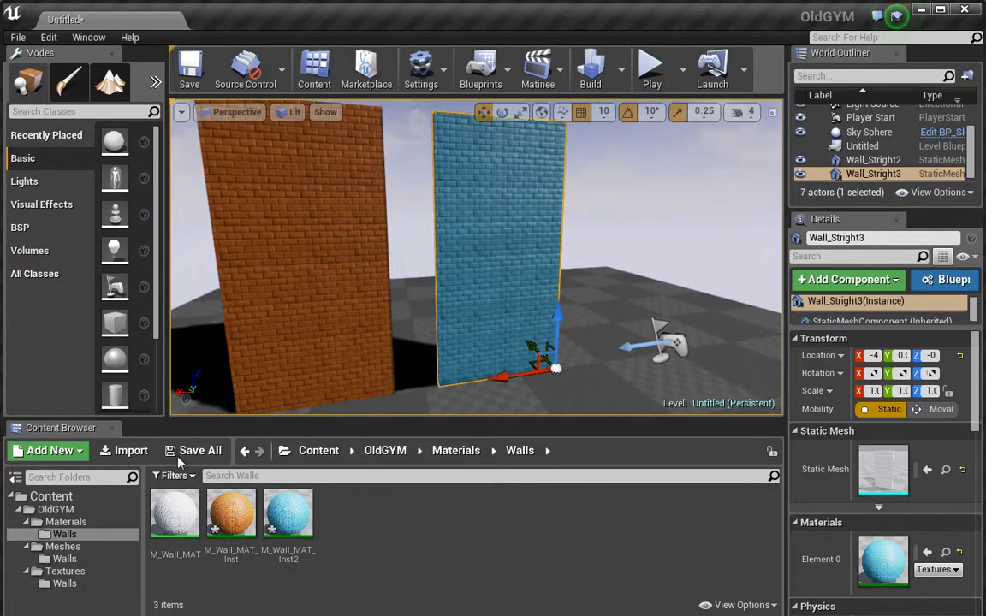
Open the M_Wall_MAT material and break all links from the TexCoord node's output
click(174, 513)
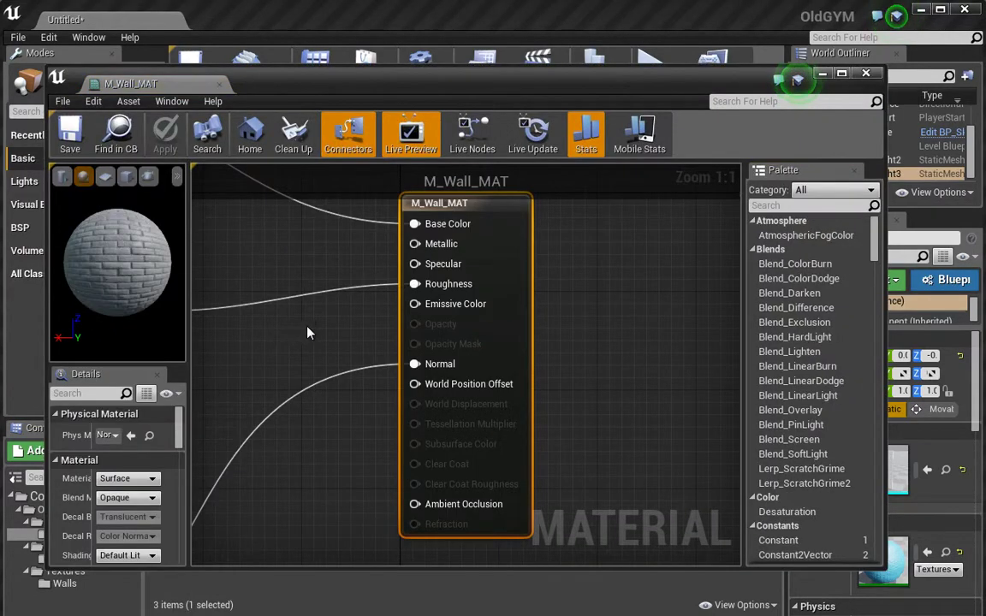
right_drag(308, 332, 736, 368)
right_drag(315, 390, 700, 389)
scroll(701, 385, down, 2)
right_drag(339, 361, 674, 343)
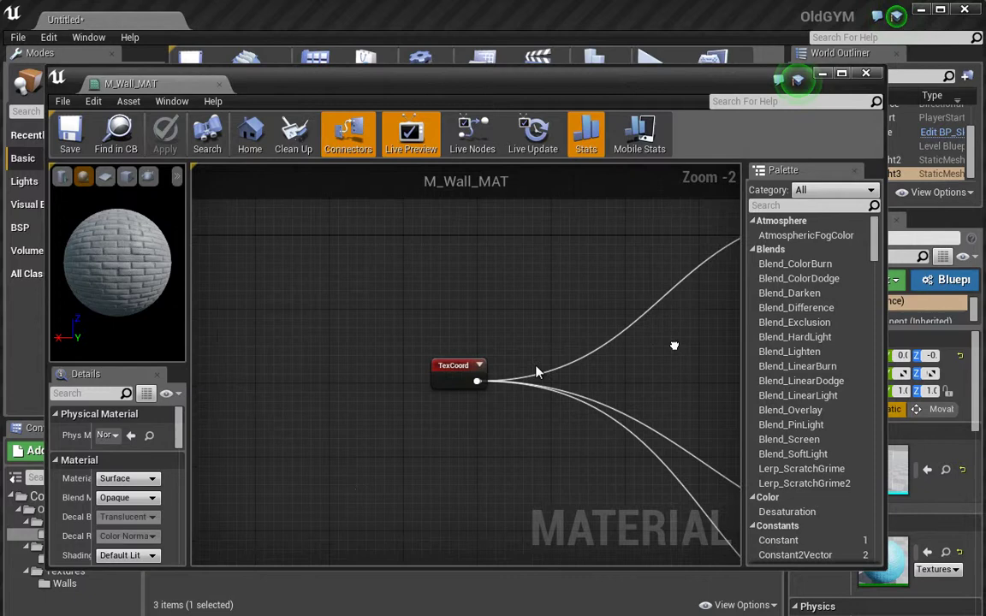
scroll(534, 371, up, 2)
right_click(459, 384)
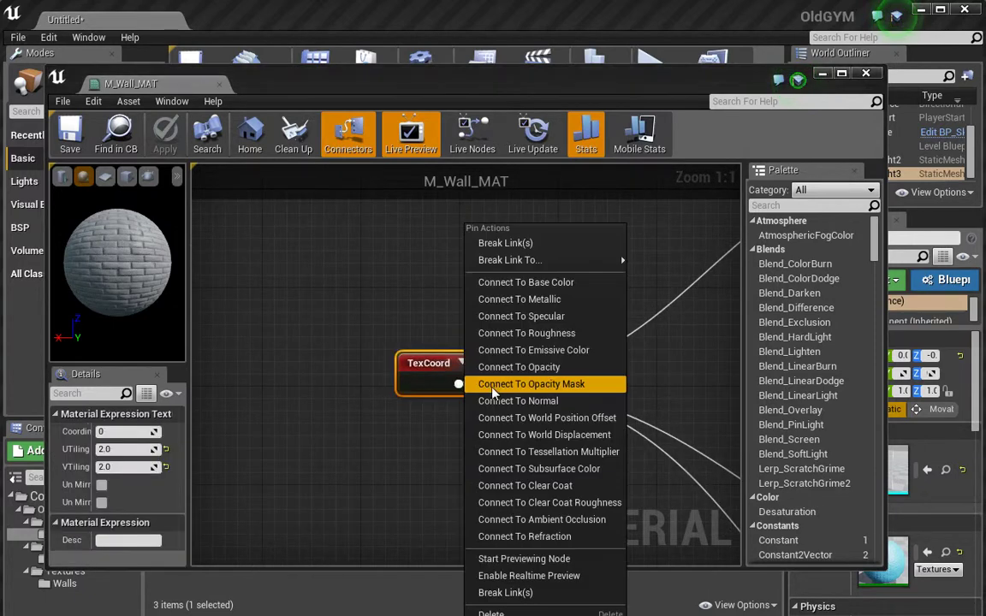
click(520, 242)
Move the disconnected TexCoord node away from the rest of the graph into empty space
drag(436, 352, 254, 288)
right_drag(390, 350, 612, 372)
scroll(612, 377, down, 1)
drag(475, 325, 269, 330)
click(379, 350)
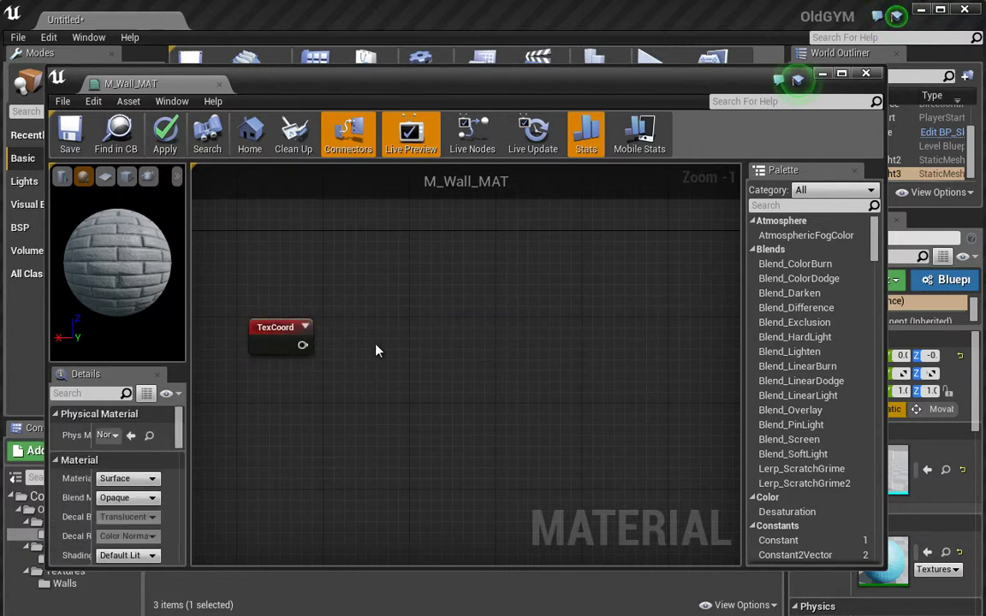
Preview the TexCoord node's output on a plane in a widened preview viewport, then stop previewing the node
right_click(276, 337)
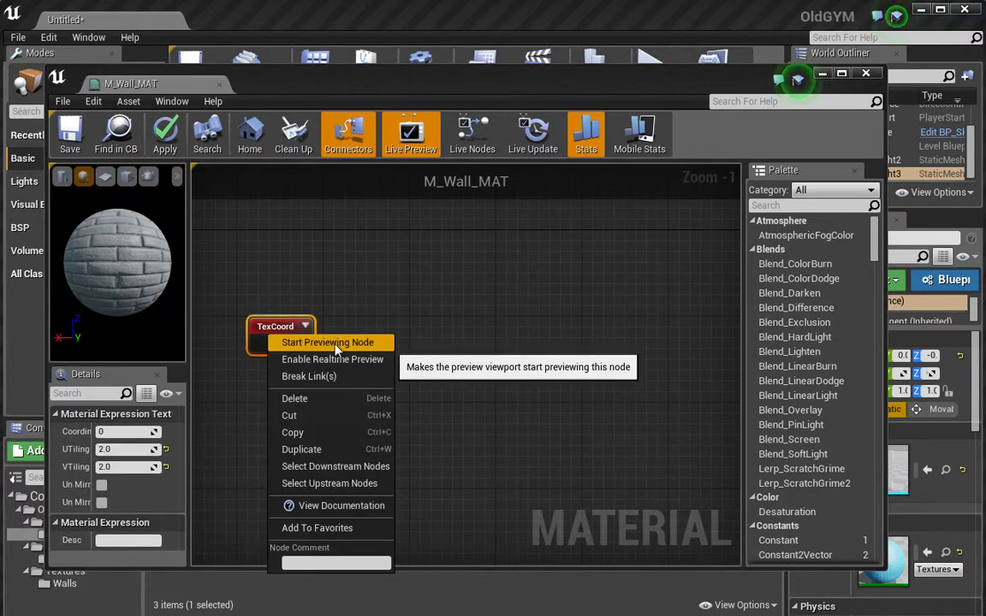
click(349, 343)
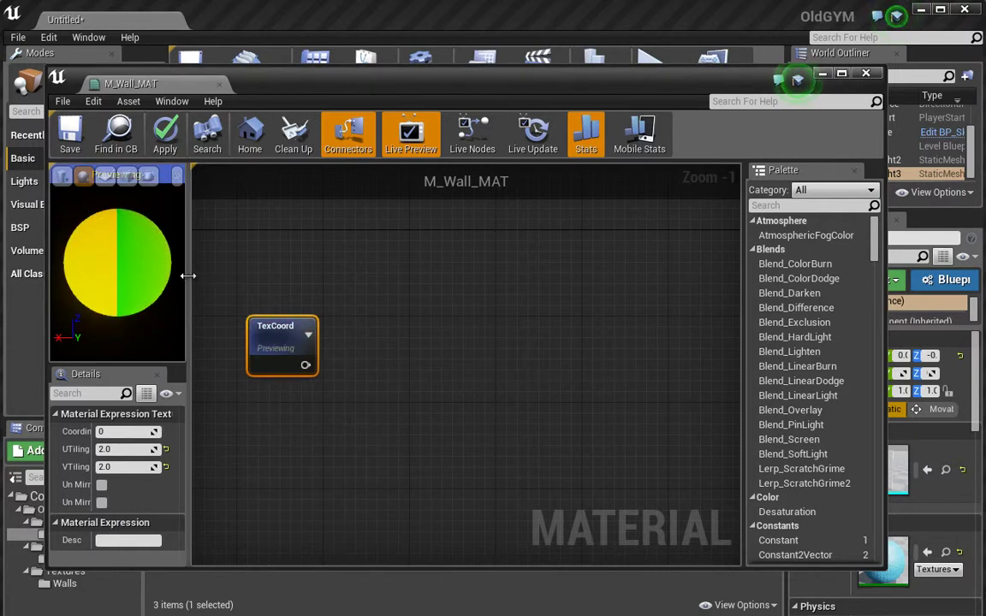
drag(190, 278, 260, 282)
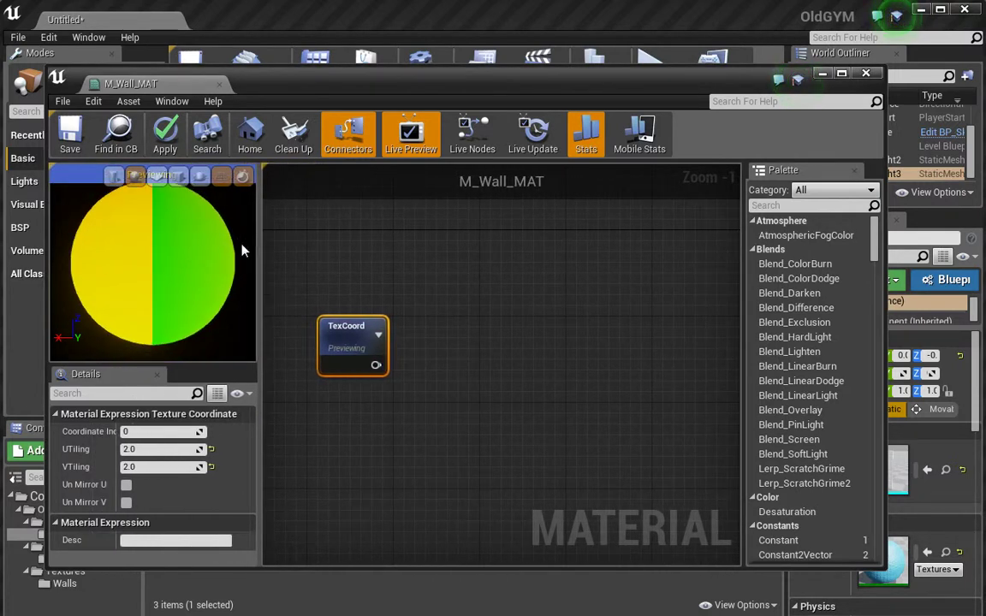
click(157, 182)
mouse_move(153, 257)
mouse_down()
mouse_move(180, 257)
mouse_move(155, 250)
mouse_up()
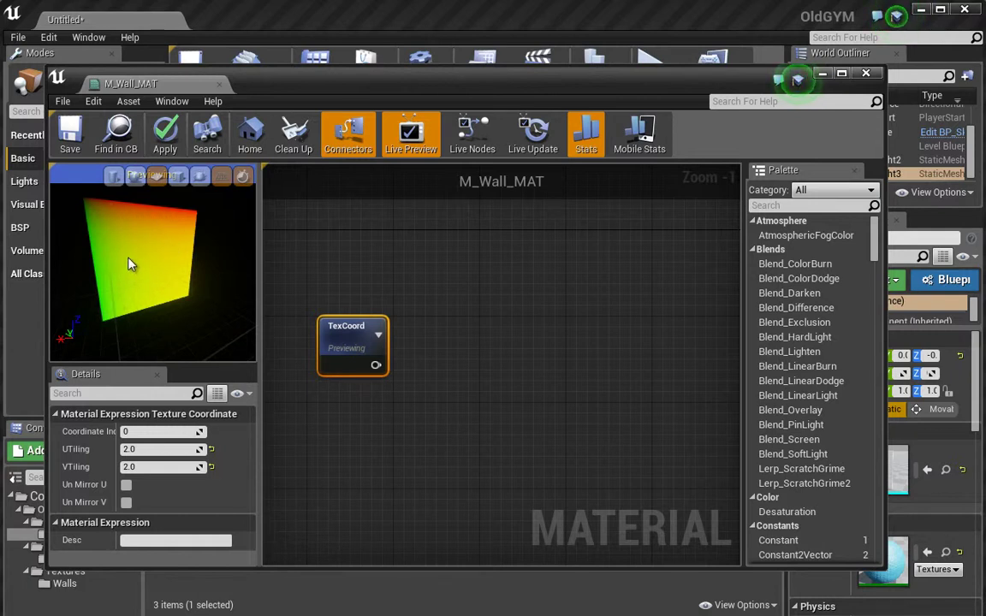
right_click(346, 332)
click(386, 335)
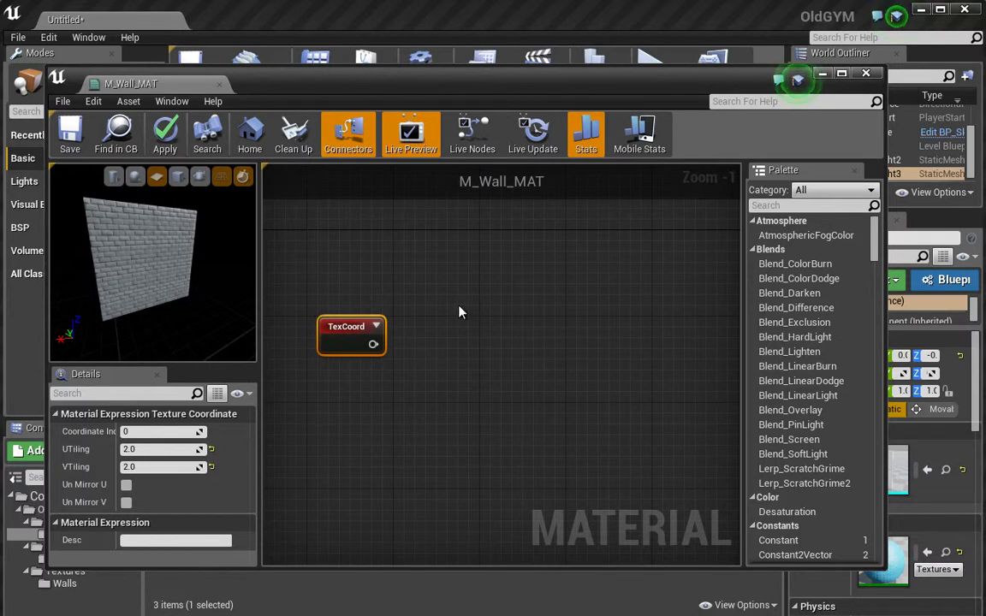
right_drag(516, 321, 444, 343)
key(Delete)
key(ctrl+z)
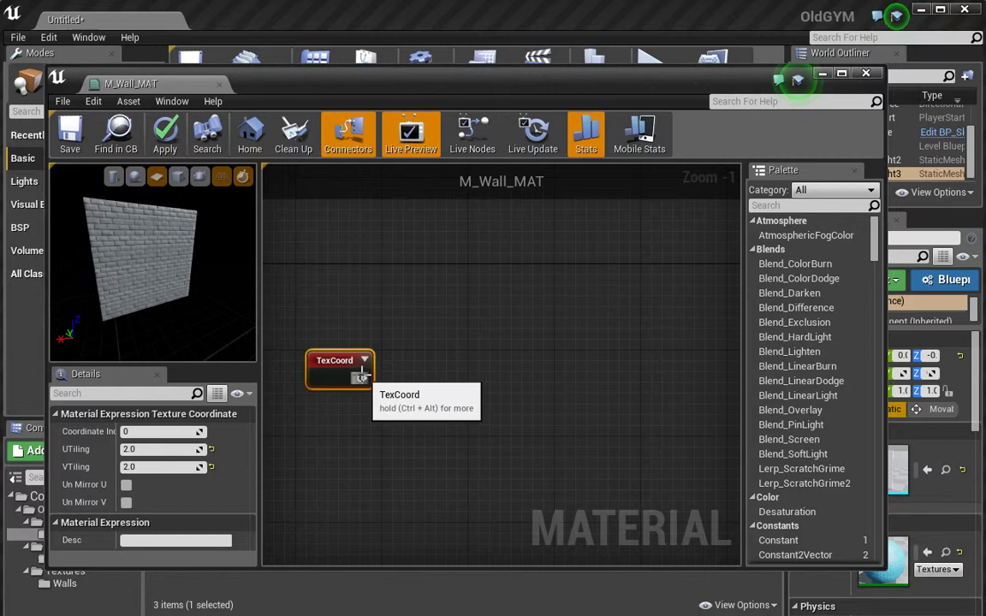
Add a ComponentMask node fed by the TexCoord output and dock the material editor in the main window
drag(361, 377, 471, 312)
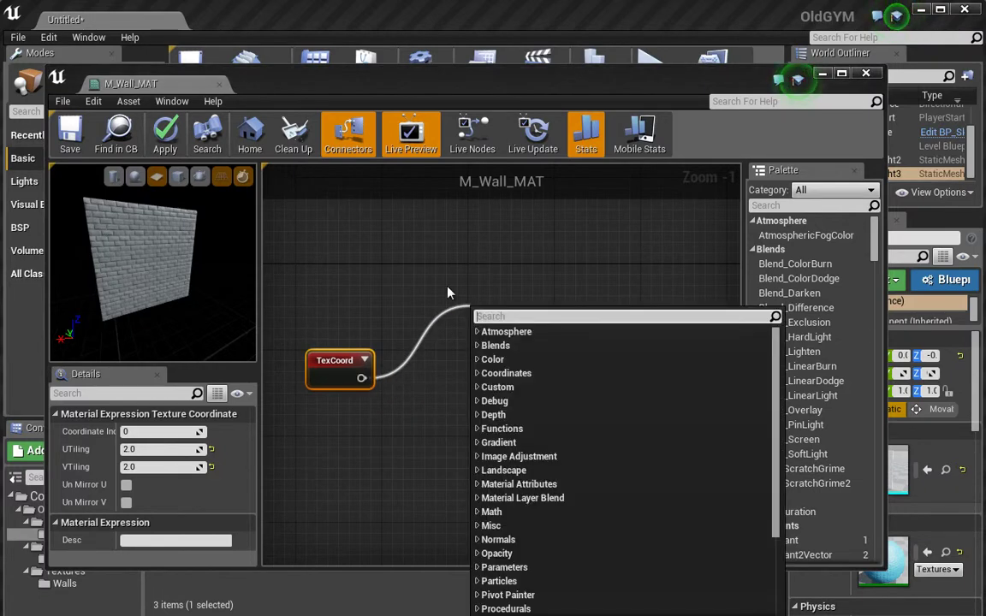
text(mask)
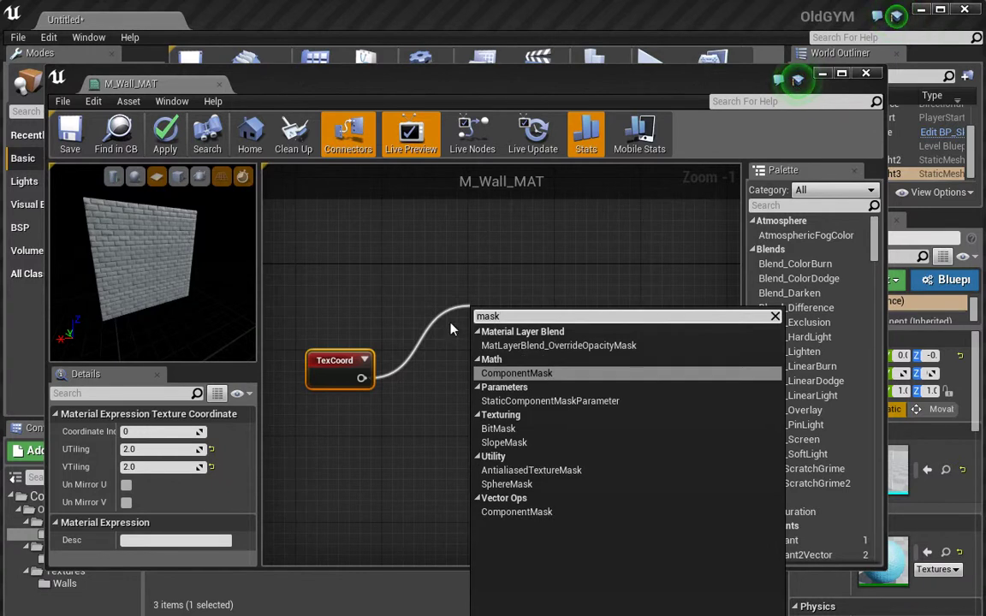
click(514, 373)
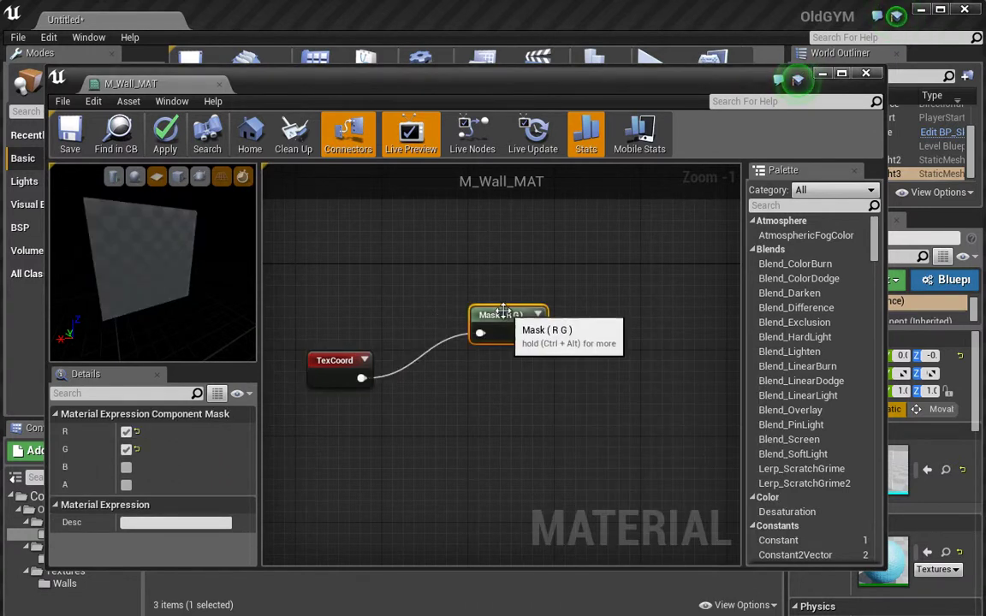
drag(503, 312, 535, 294)
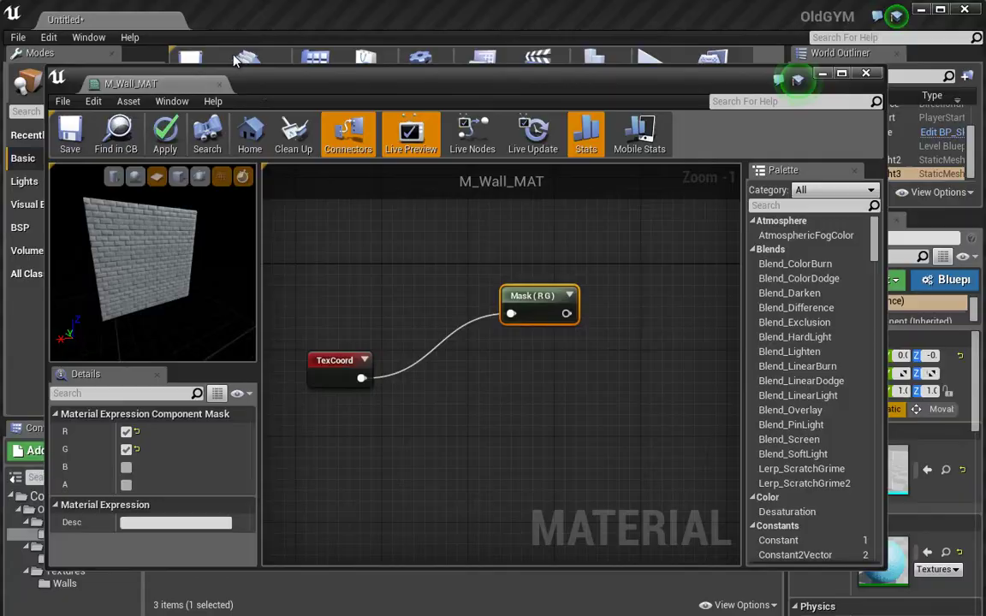
drag(237, 58, 230, 14)
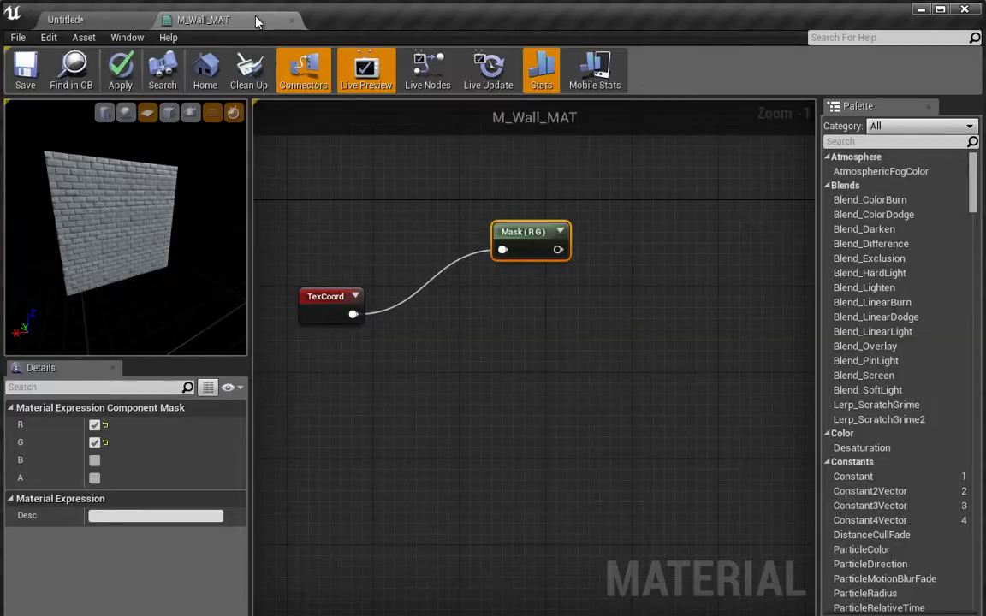
Restrict the mask to the R channel only and place it above the TexCoord node with its preview expanded
click(94, 444)
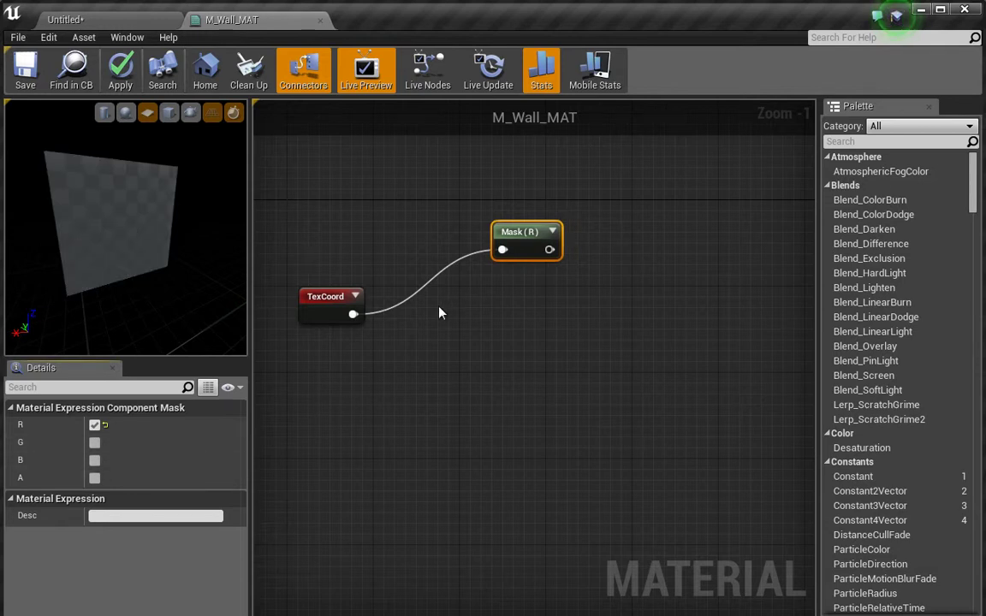
click(552, 232)
drag(552, 230, 511, 198)
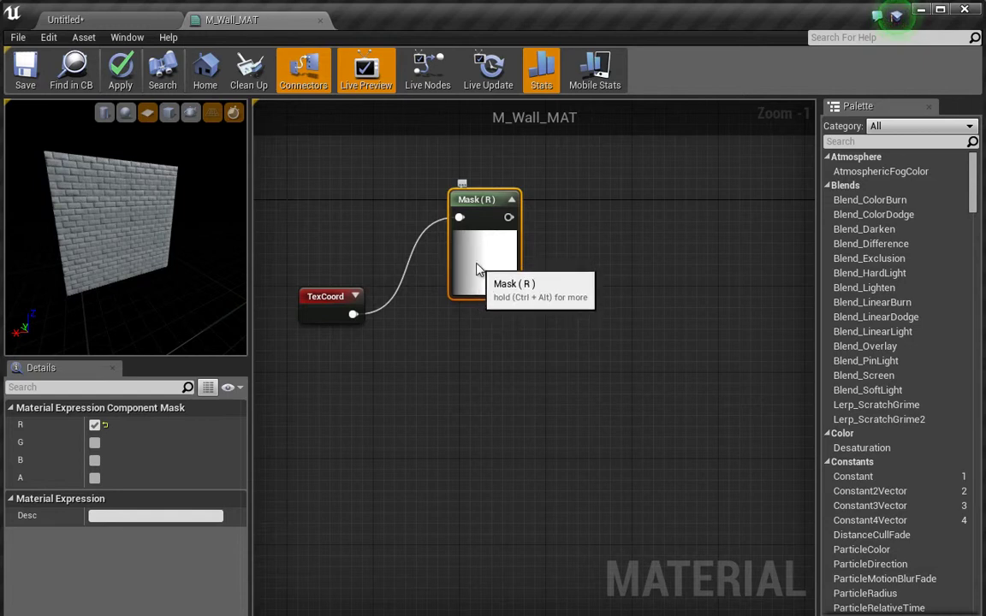
drag(477, 269, 495, 246)
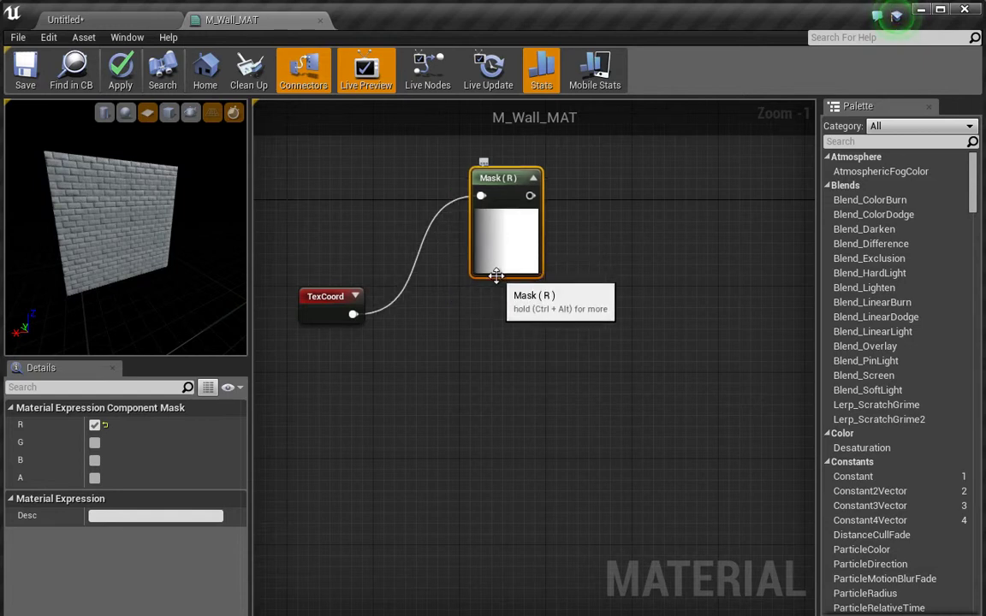
Duplicate the R mask below the original, feed it from TexCoord, and restrict the copy to the G channel
key(ctrl+w)
drag(521, 314, 499, 336)
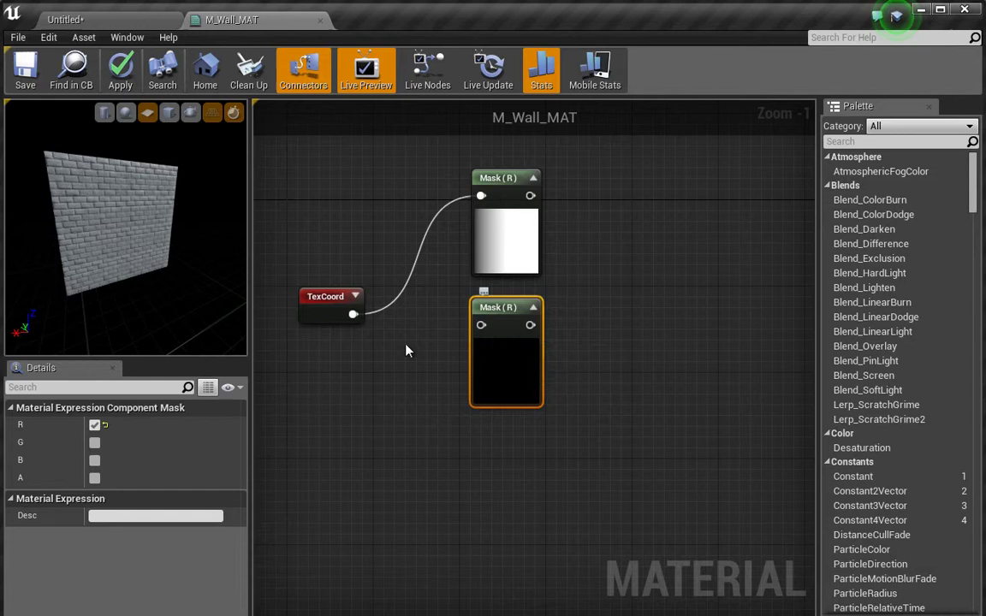
drag(353, 314, 481, 326)
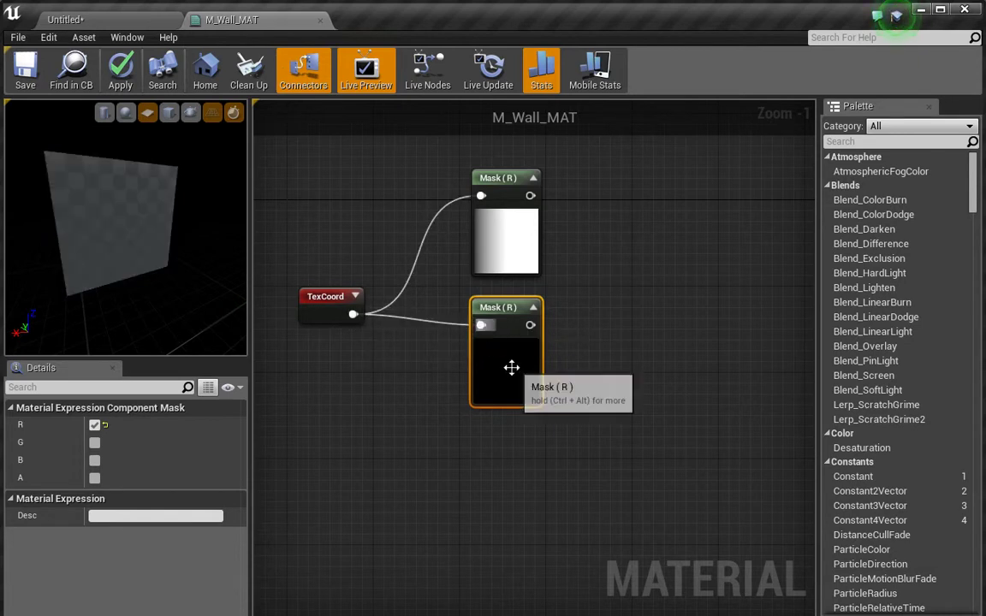
click(94, 443)
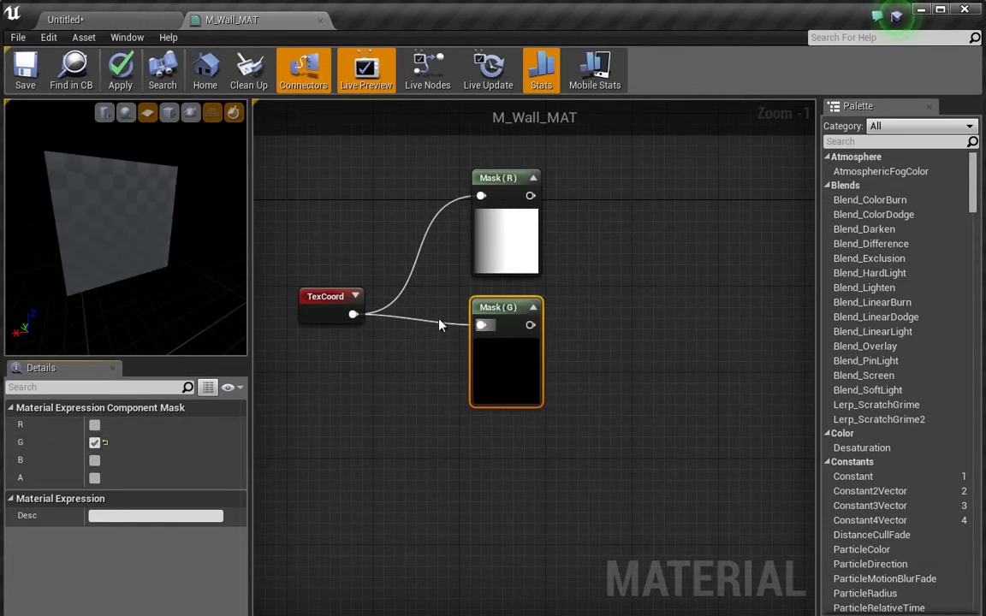
drag(510, 369, 510, 423)
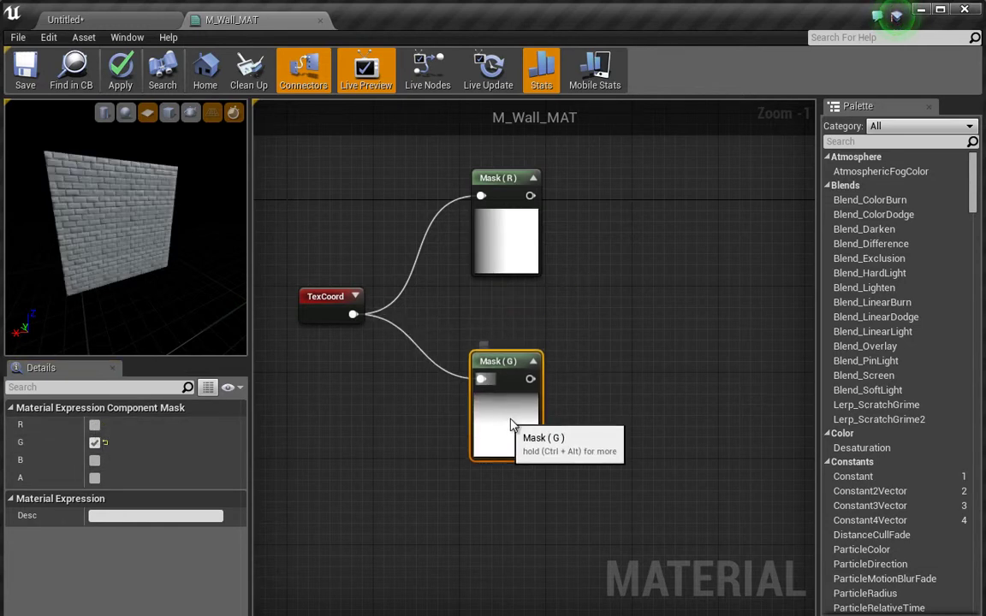
right_drag(313, 236, 317, 249)
scroll(330, 269, down, 2)
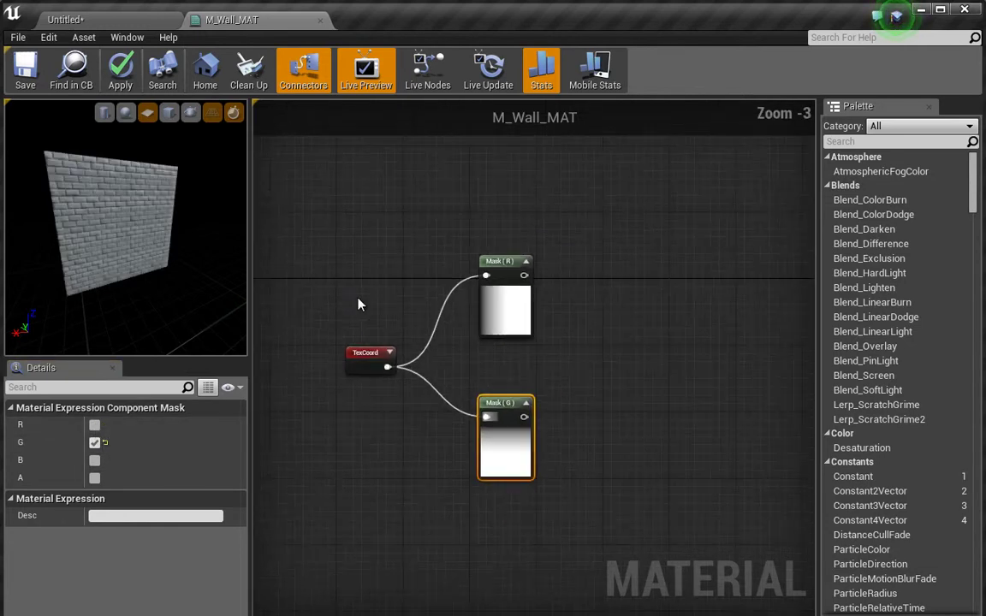
drag(320, 236, 534, 447)
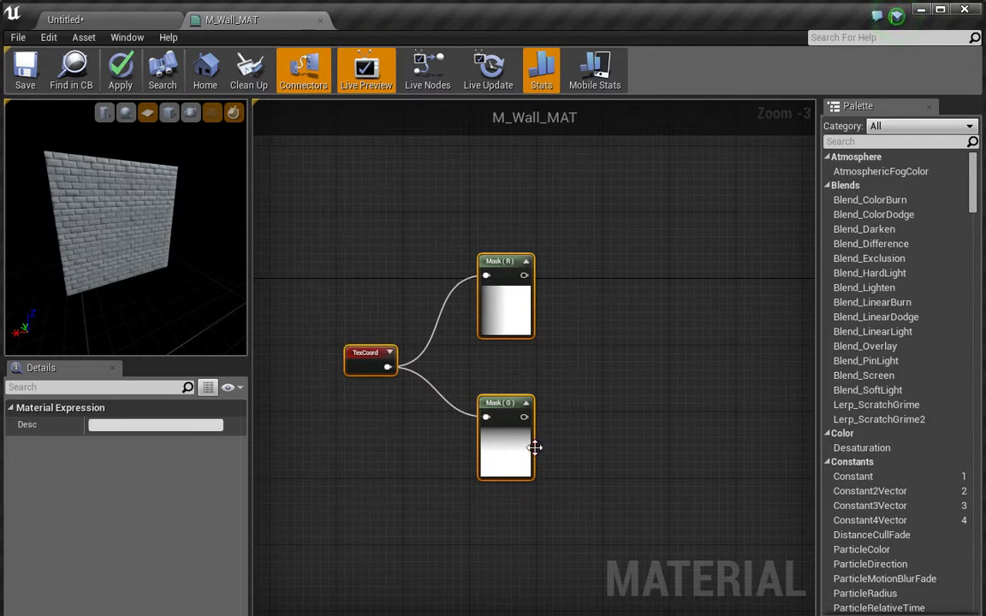
click(365, 312)
click(376, 353)
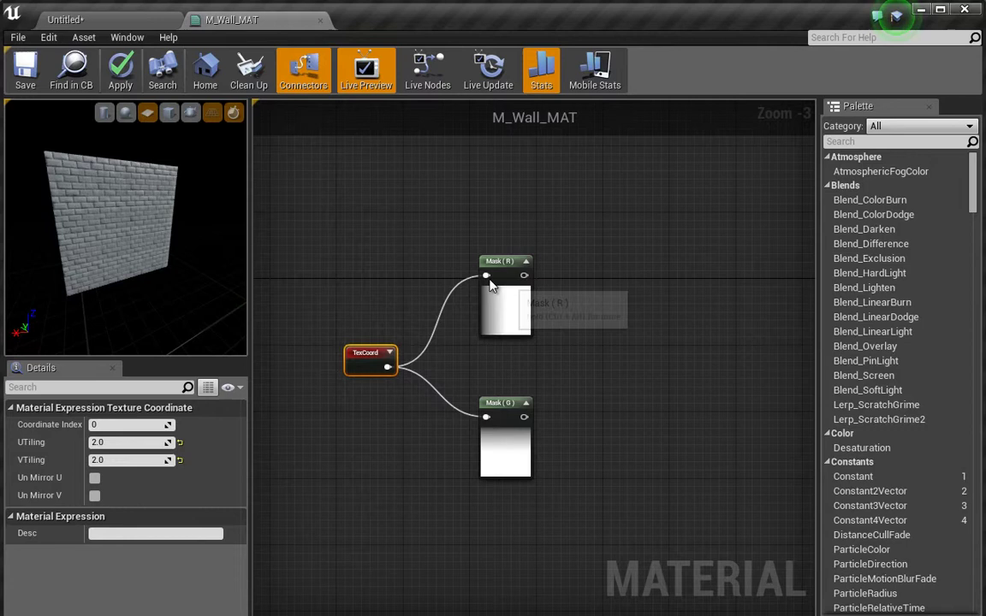
Add a Multiply node beside the R mask and connect the mask's output to its B input
click(573, 277)
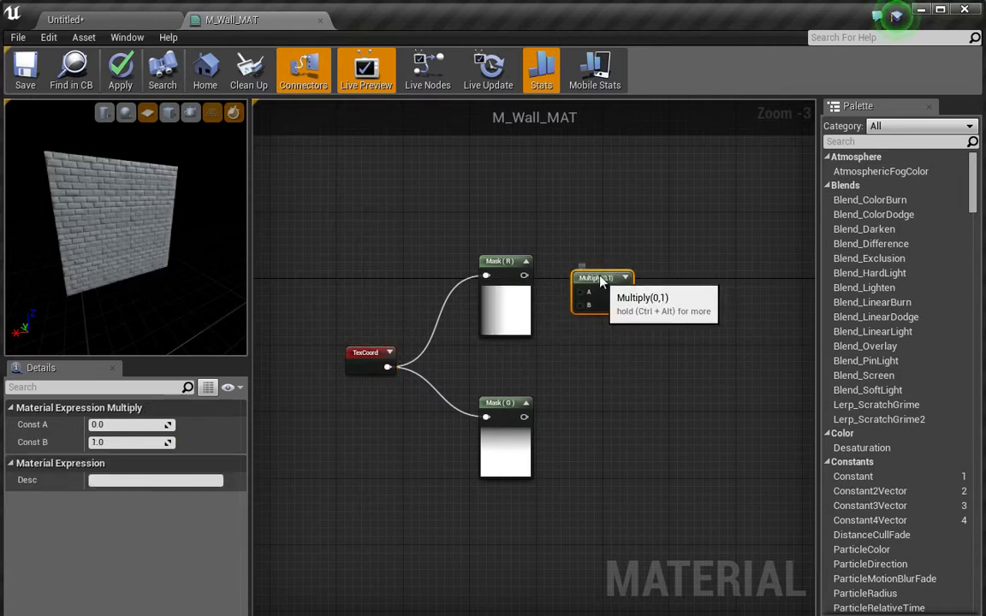
drag(597, 289, 609, 245)
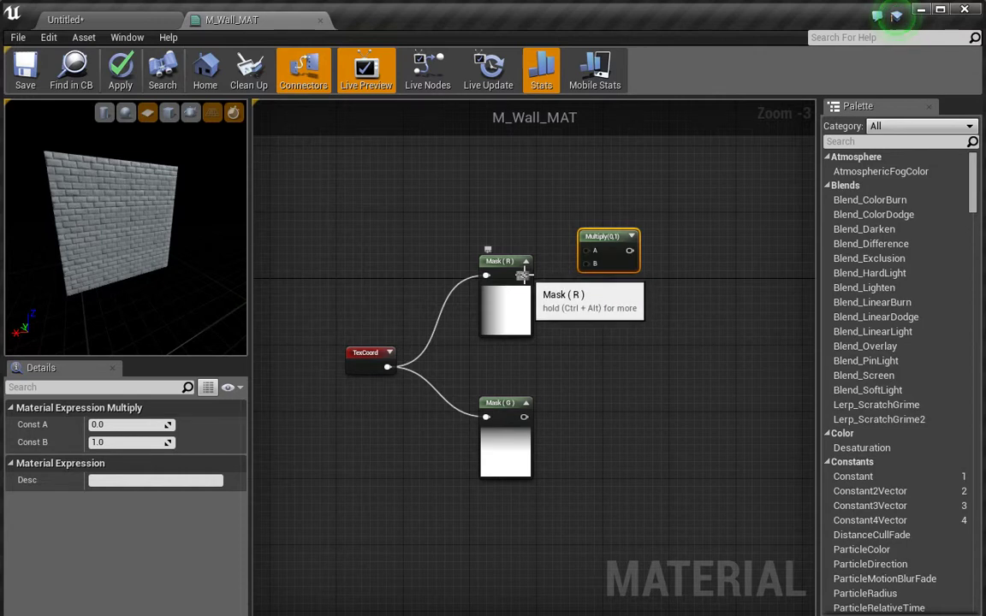
drag(524, 275, 588, 211)
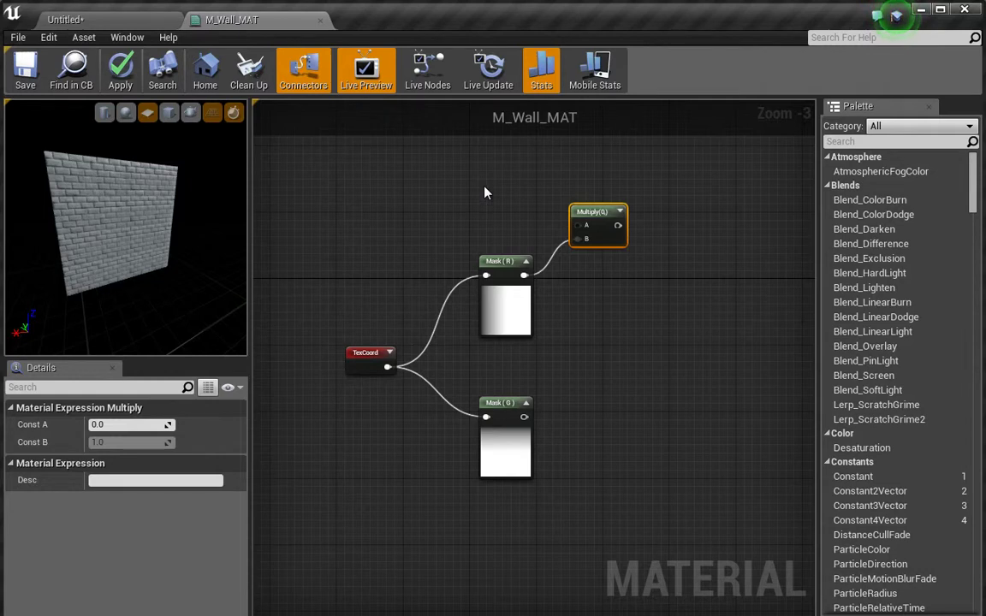
Add a Constant node above the R mask and convert it to a parameter named U Tile
click(485, 194)
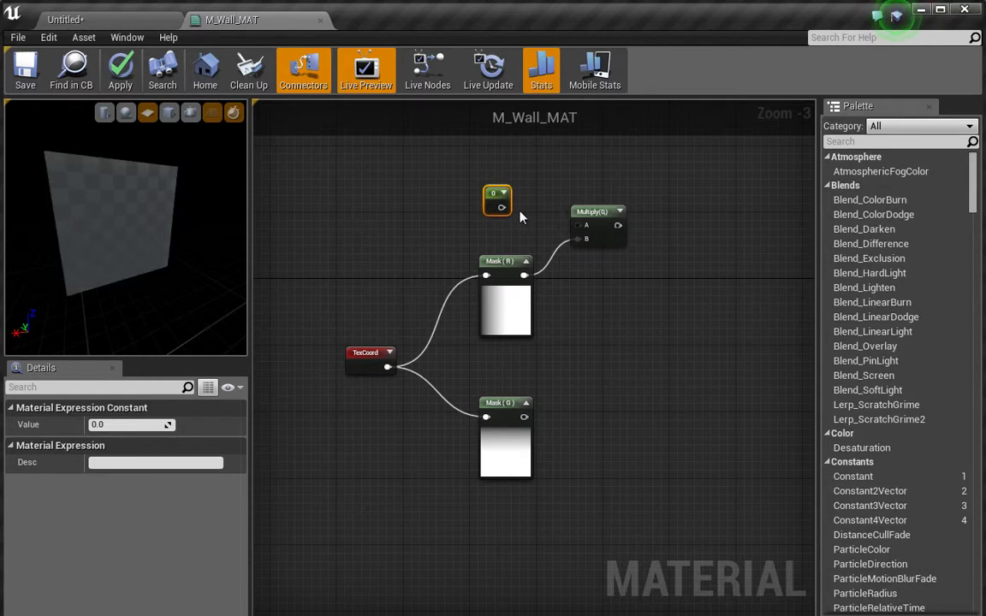
scroll(488, 214, up, 3)
right_click(478, 254)
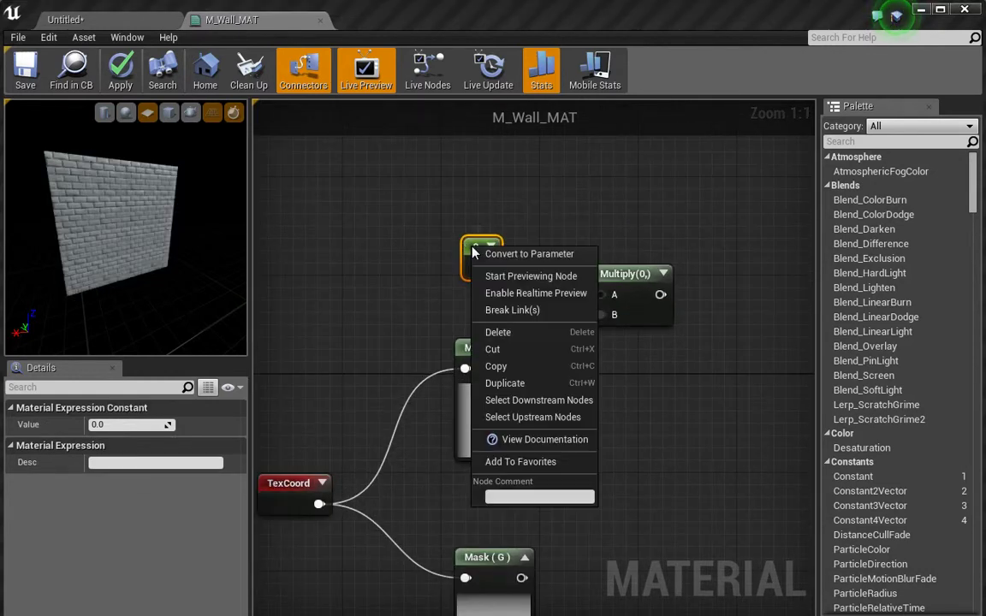
click(502, 262)
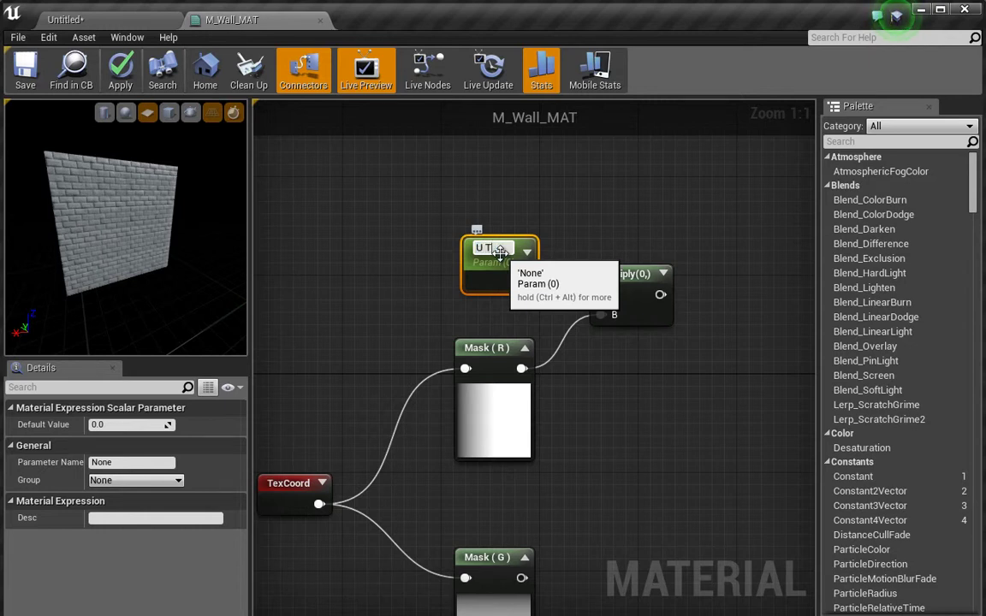
text(U Tile)
key(Return)
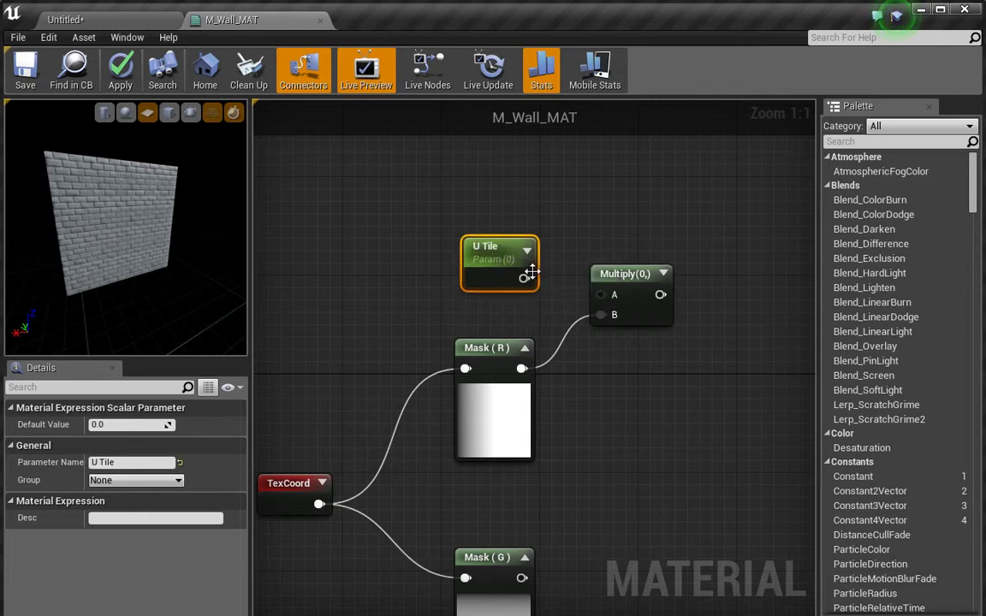
Connect U Tile to the Multiply node's A input and set the parameter's default value to 1
drag(523, 277, 600, 294)
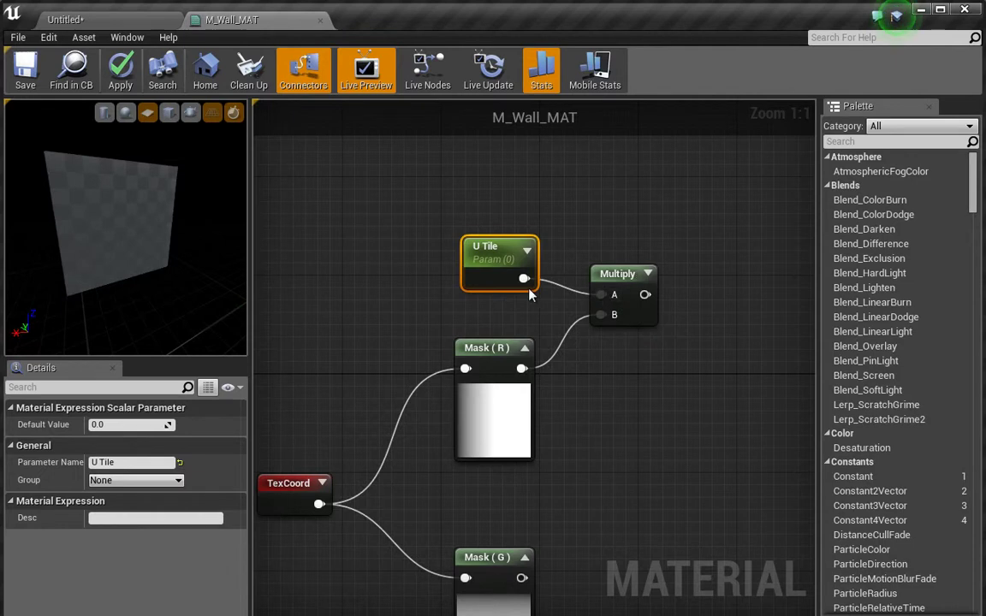
click(118, 425)
text(1)
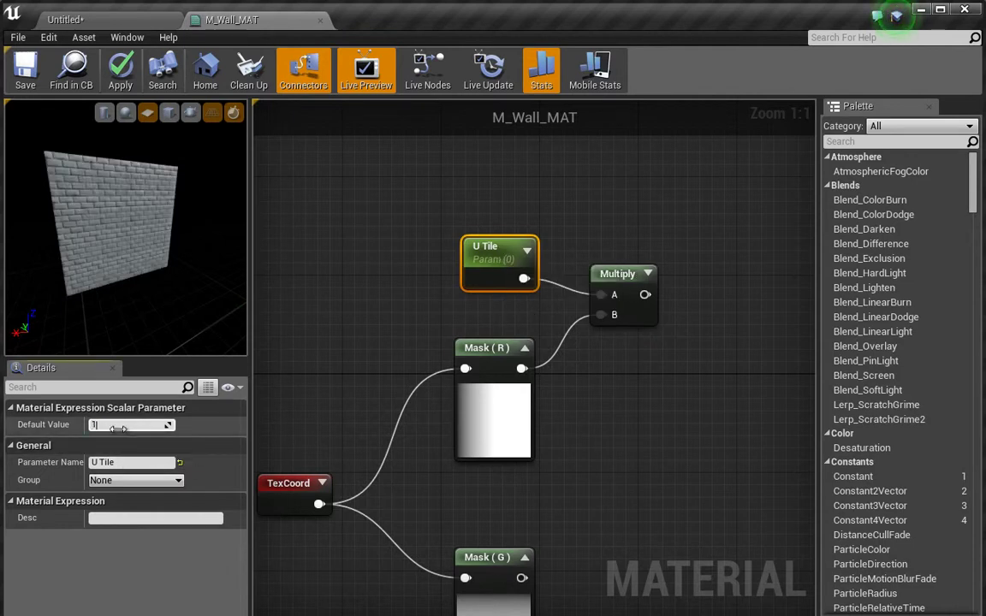
key(Return)
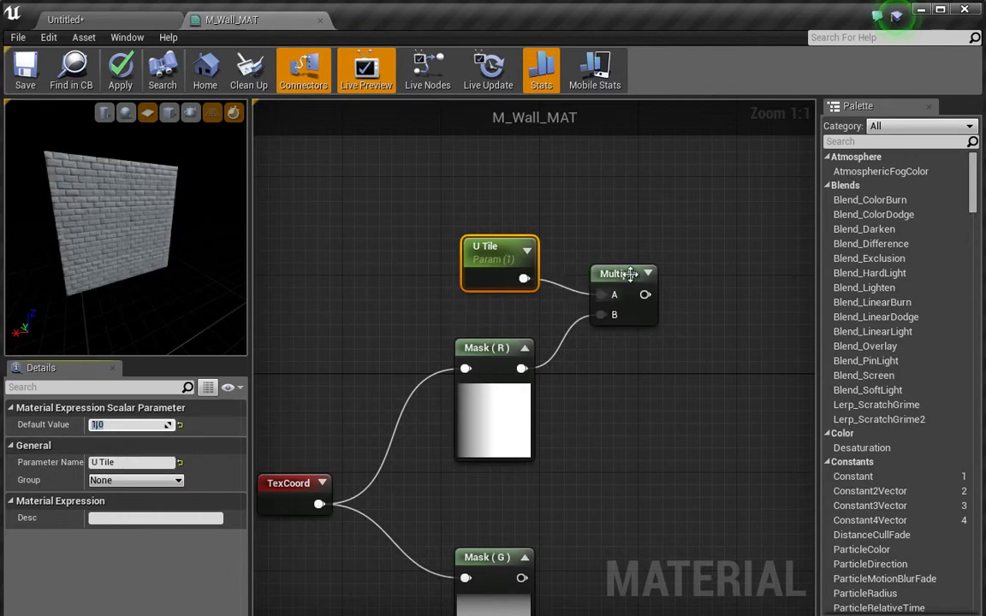
Preview the Multiply node's output on the wall mesh, and stop previewing the node
click(630, 274)
right_click(630, 274)
click(682, 280)
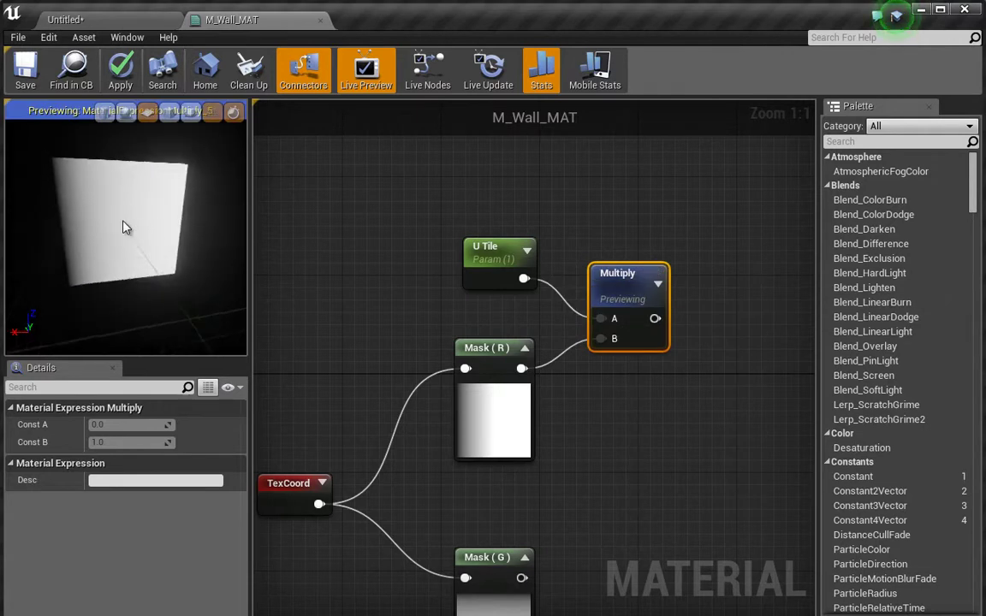
drag(124, 227, 65, 214)
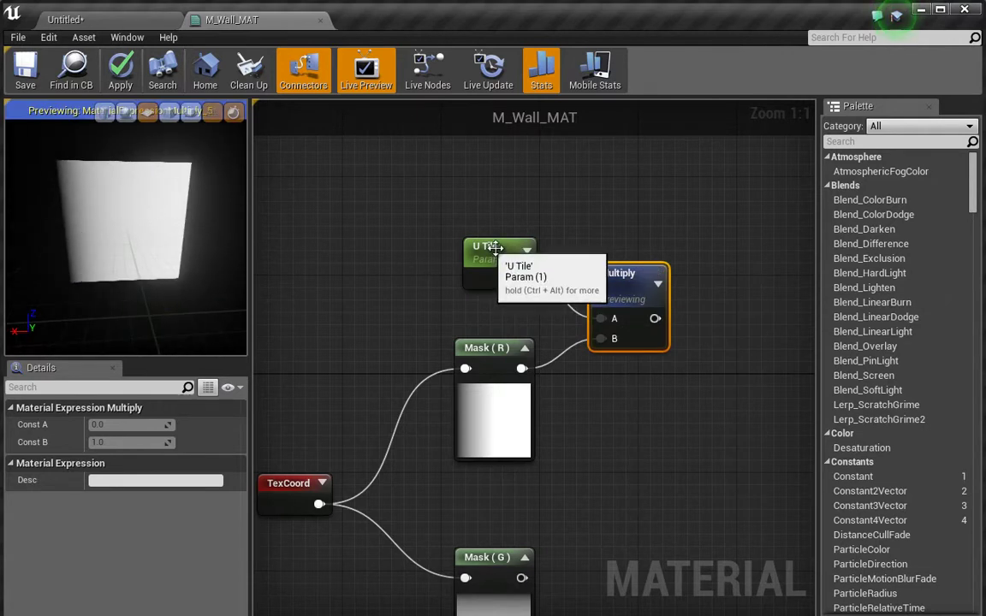
right_click(636, 280)
click(652, 295)
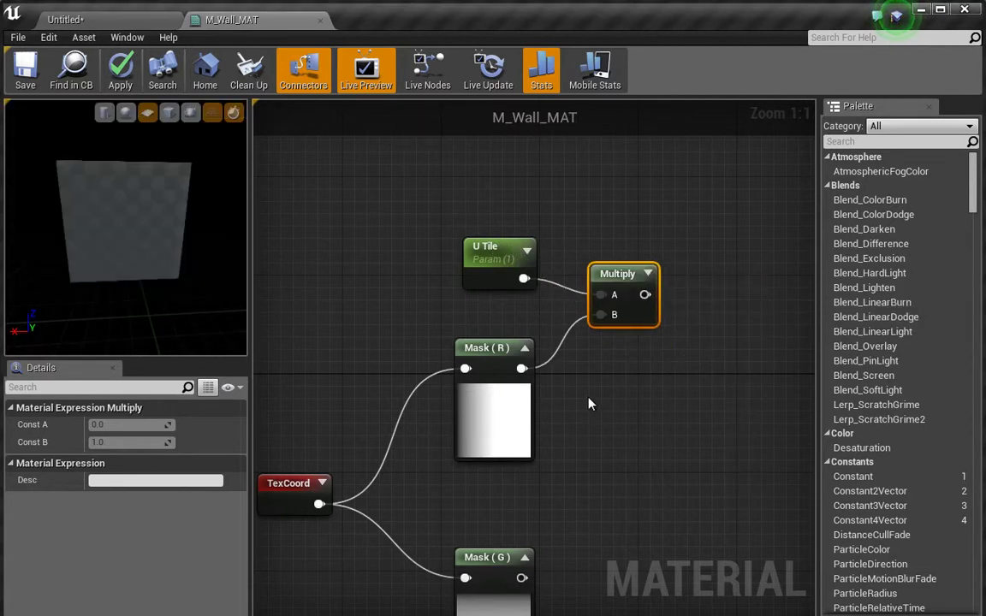
Duplicate the U Tile and Multiply nodes and place the copies beside and below the G mask
drag(458, 214, 609, 278)
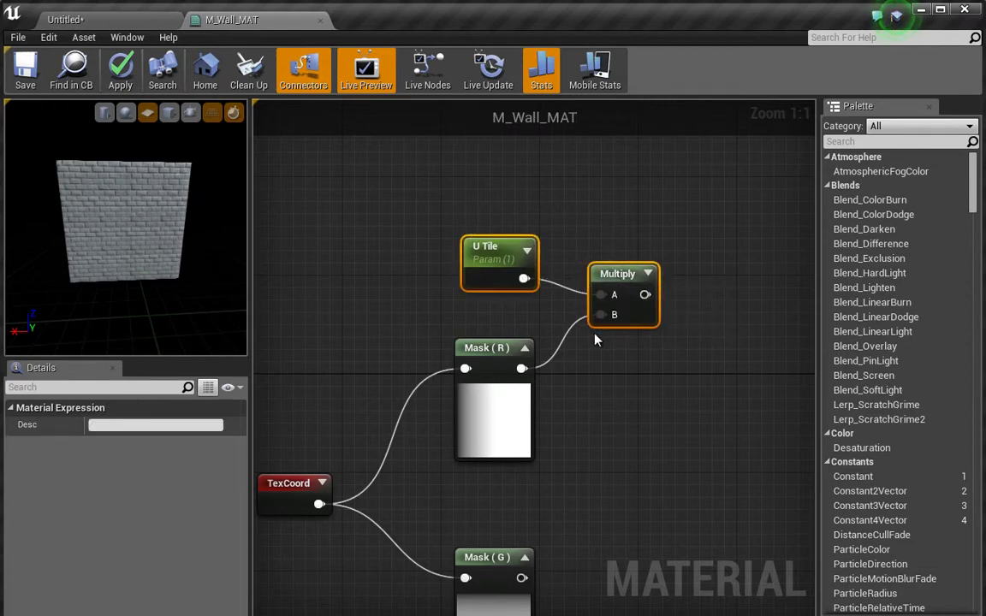
key(ctrl+w)
right_drag(688, 366, 556, 160)
scroll(556, 163, down, 3)
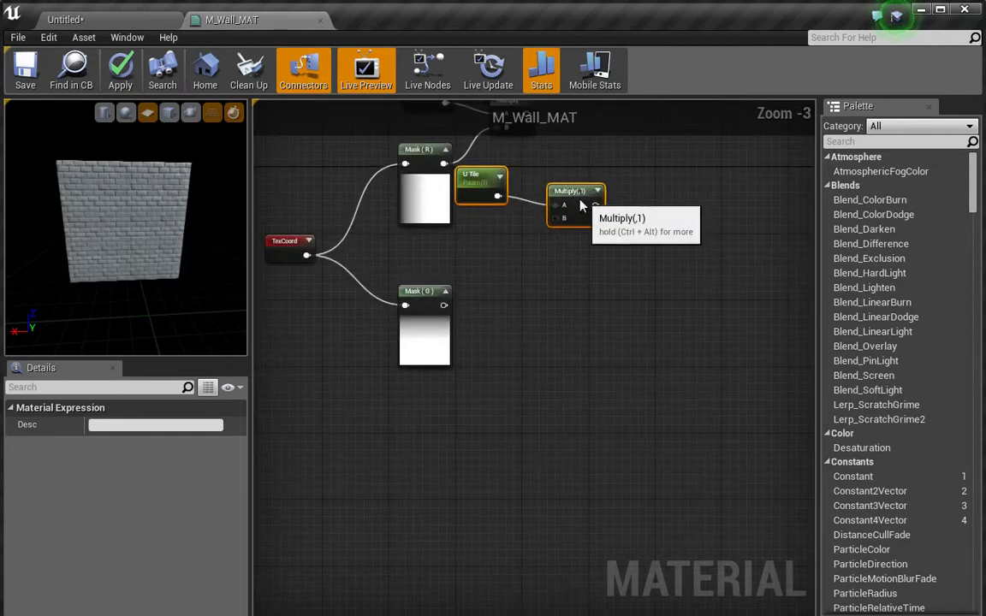
drag(468, 174, 419, 378)
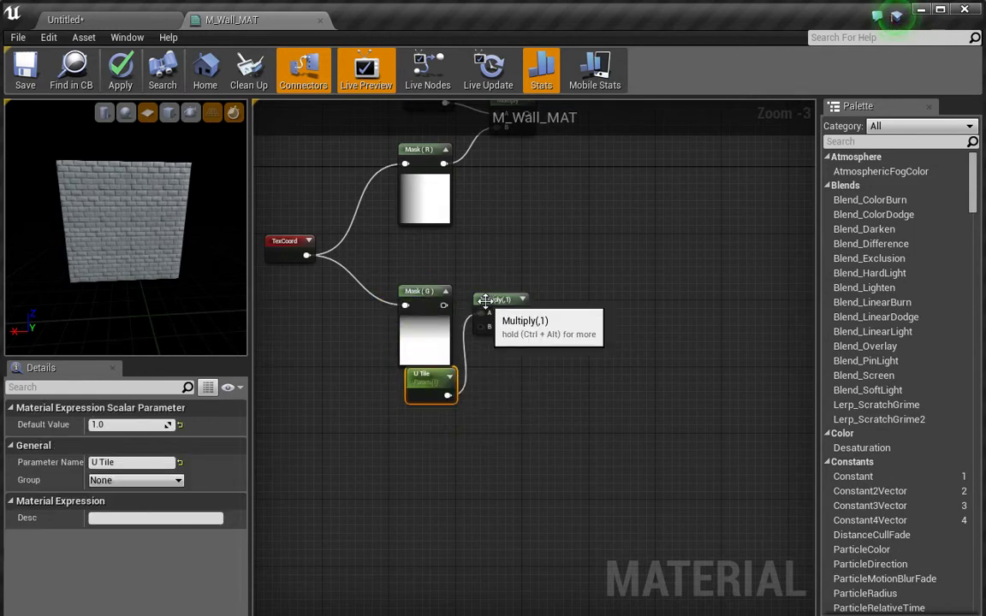
drag(485, 300, 492, 300)
Align the copied parameter under the G mask and rename it V Tile
drag(418, 374, 409, 378)
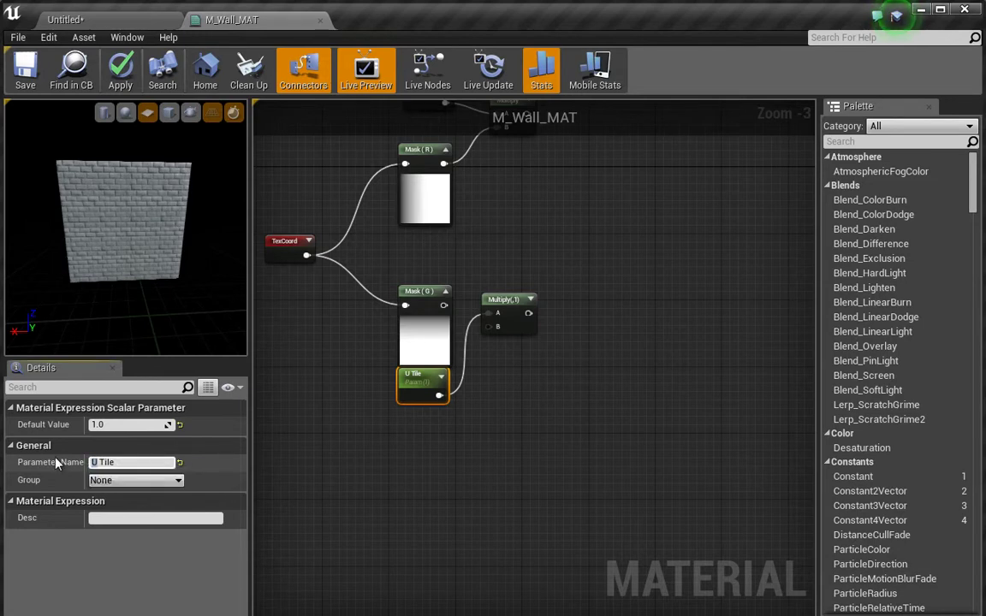
text(V)
click(471, 274)
Connect V Tile to the lower Multiply's B input and the G mask to its A input
scroll(482, 321, up, 3)
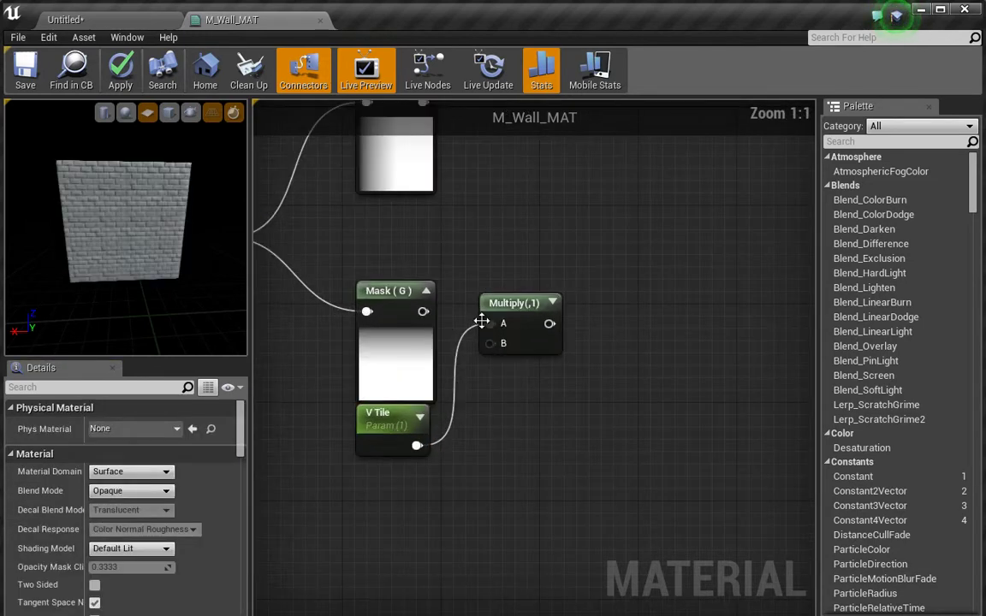
drag(490, 344, 417, 446)
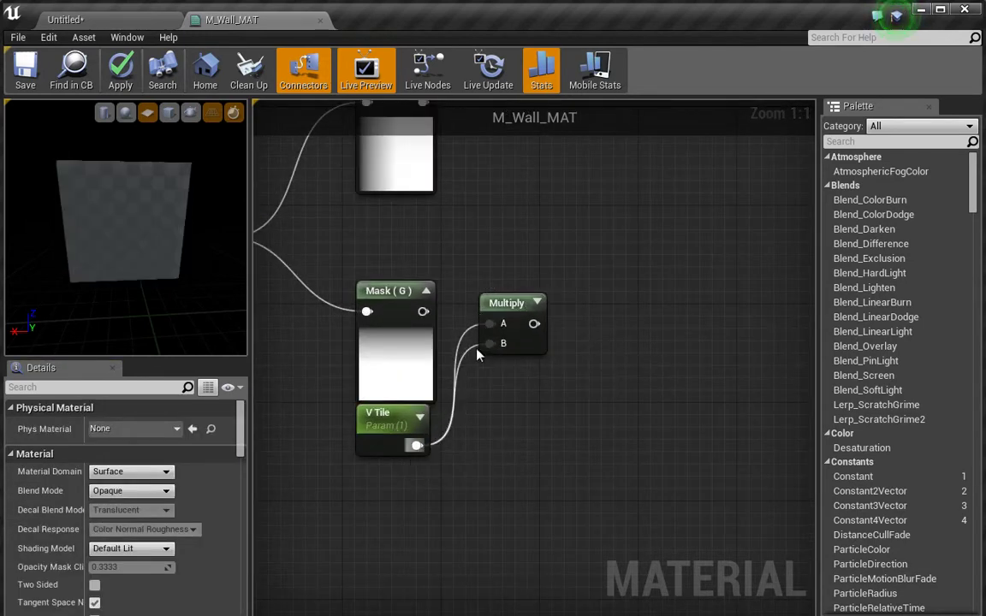
drag(488, 326, 423, 311)
click(512, 279)
drag(514, 329, 516, 318)
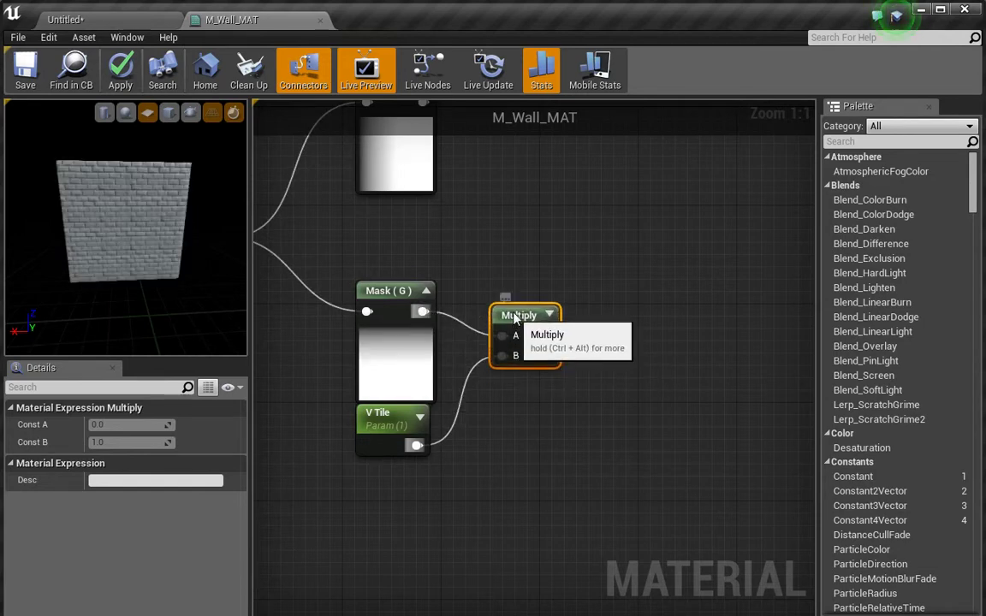
Move the upper Multiply and U Tile nodes closer to the R mask
scroll(469, 396, down, 2)
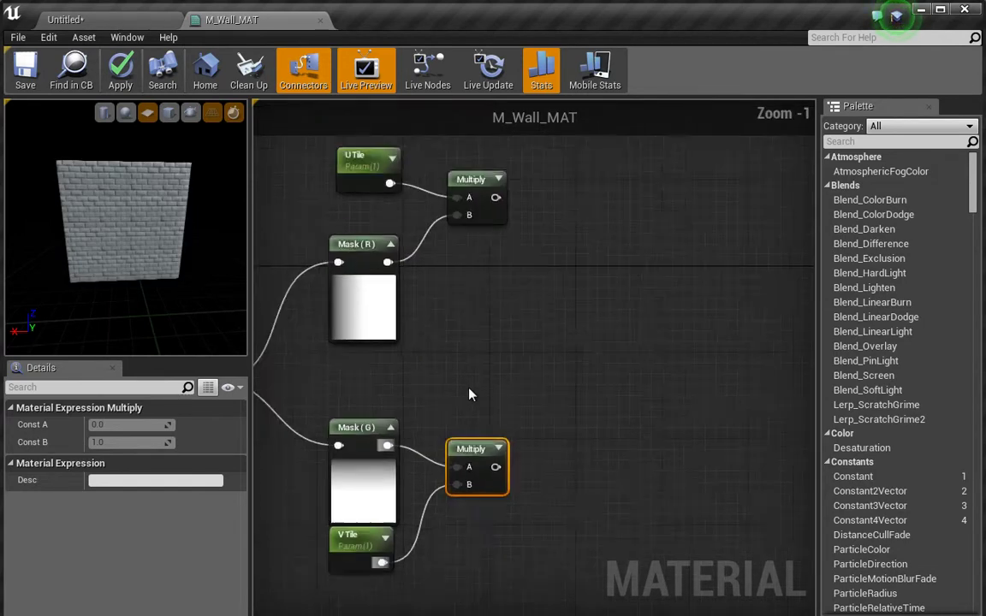
drag(471, 210, 461, 238)
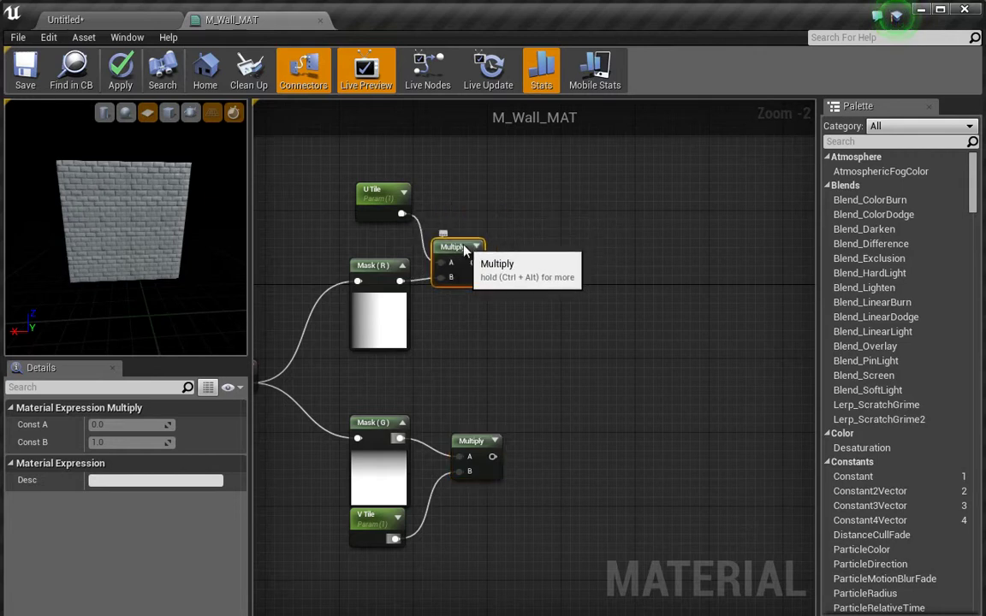
drag(375, 193, 368, 213)
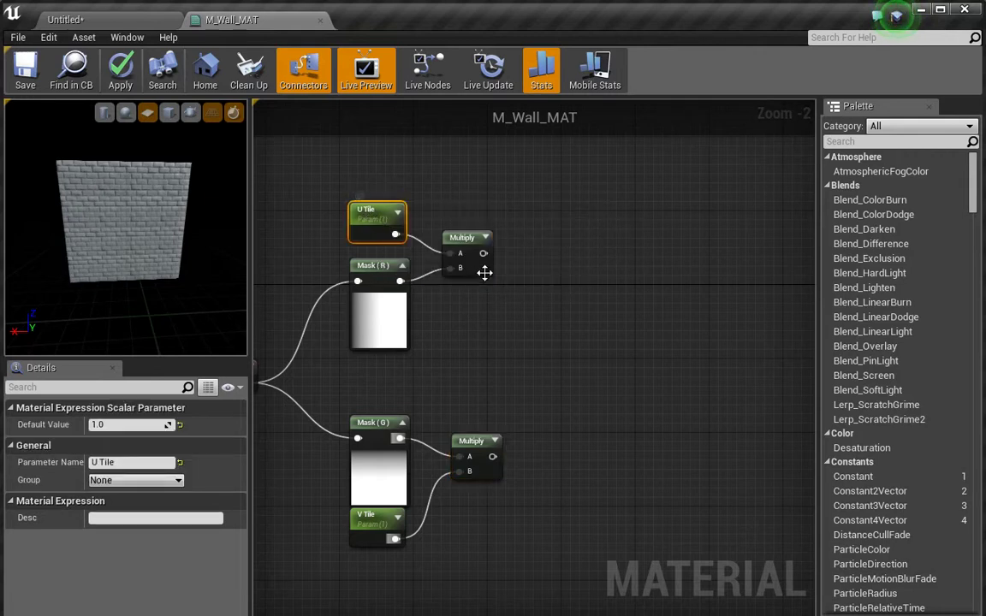
Add an AppendVector node with the U Tile Multiply in A and the V Tile Multiply in B, and expand its preview
right_click(547, 325)
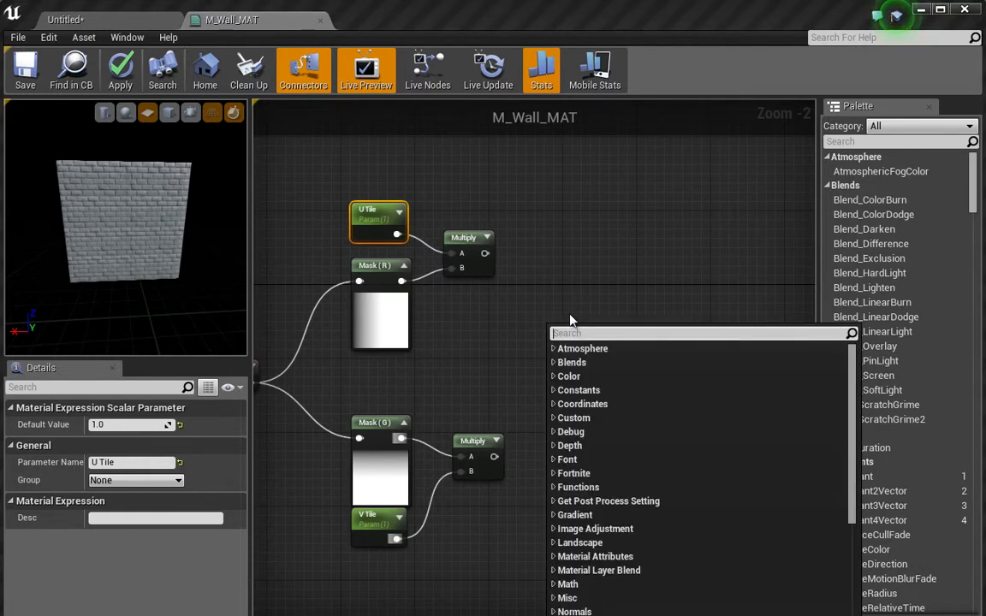
text(app)
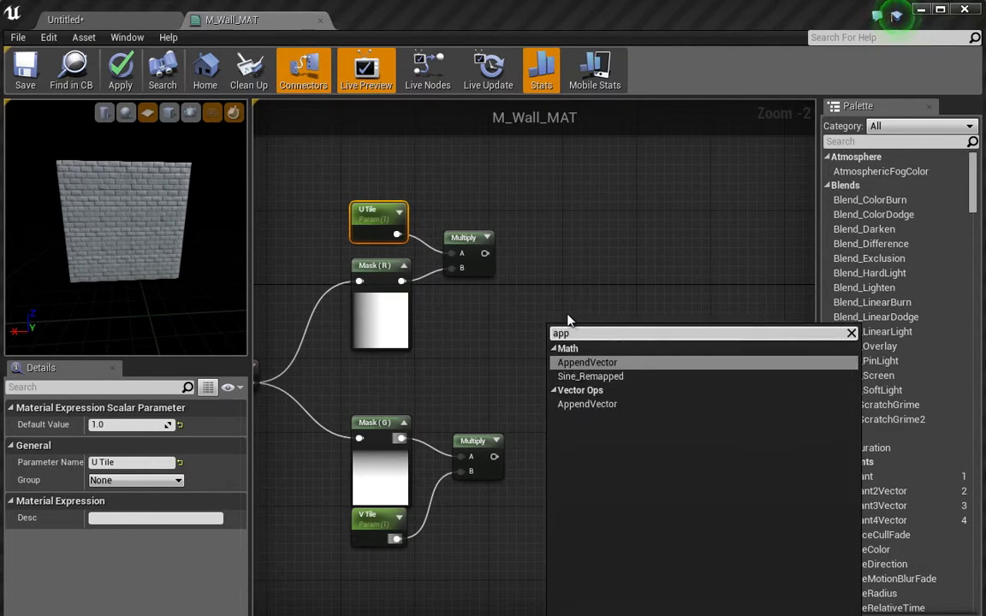
click(588, 363)
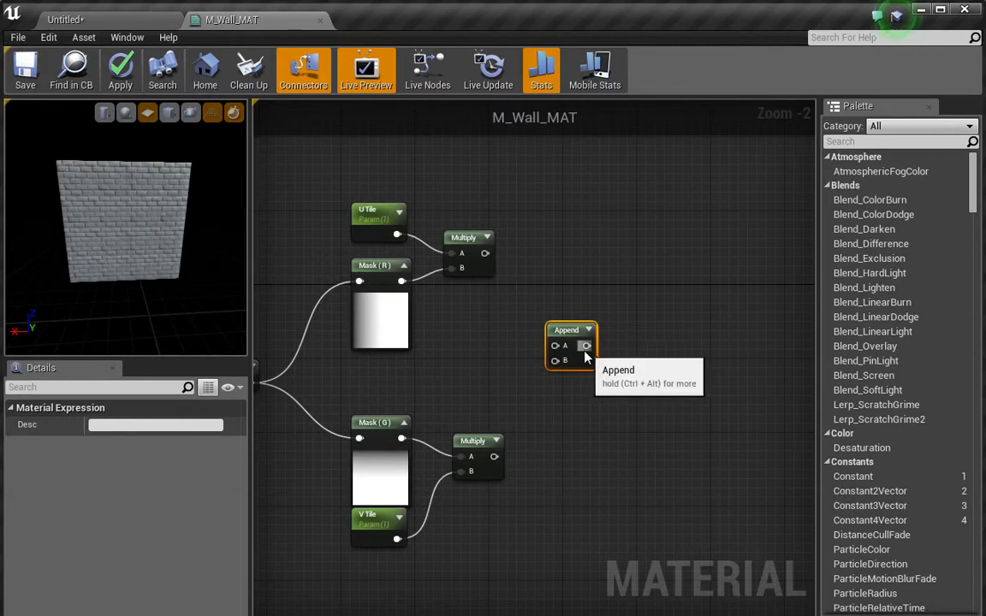
drag(484, 253, 556, 347)
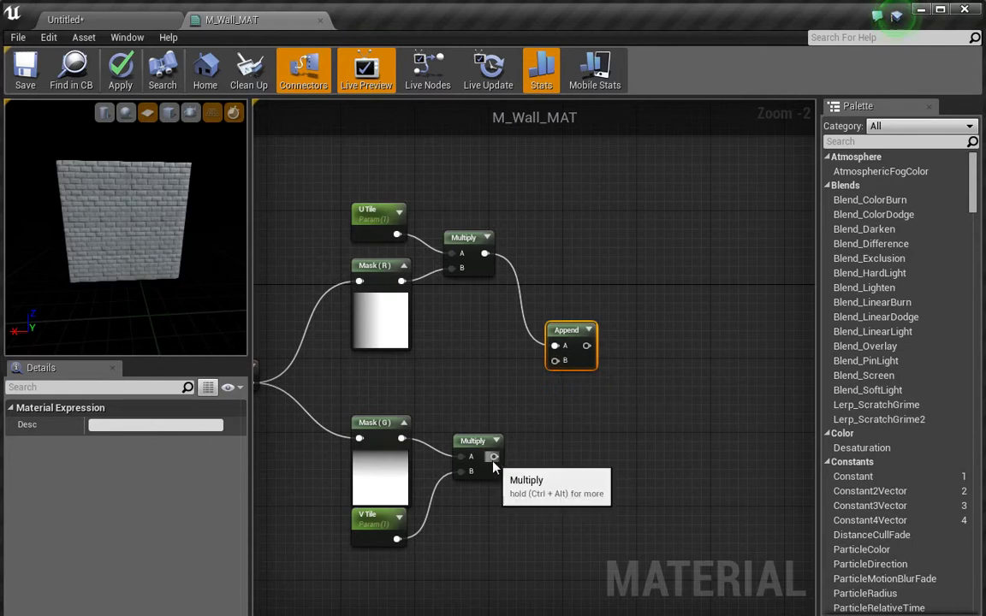
drag(494, 457, 555, 360)
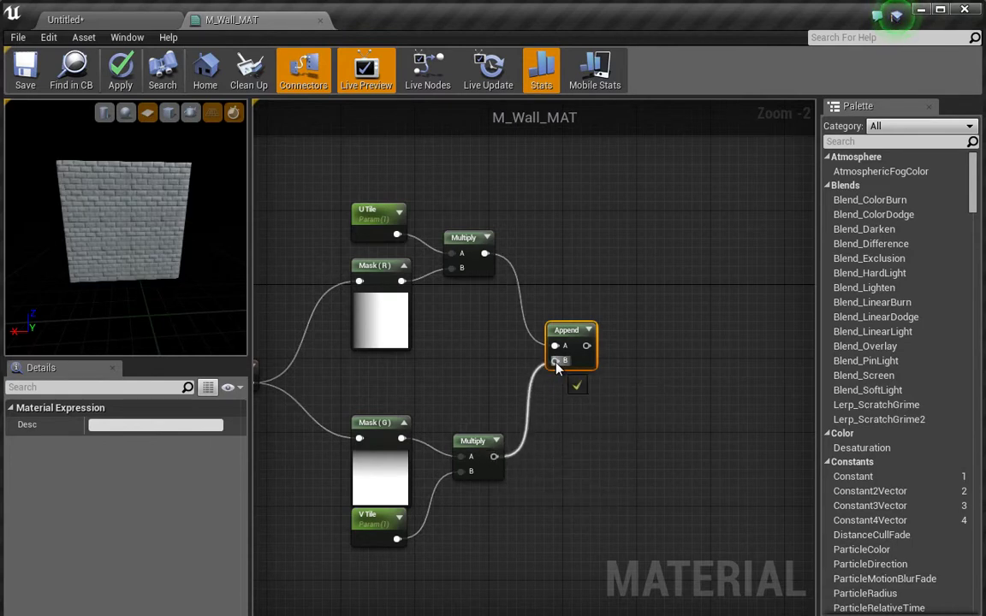
click(587, 332)
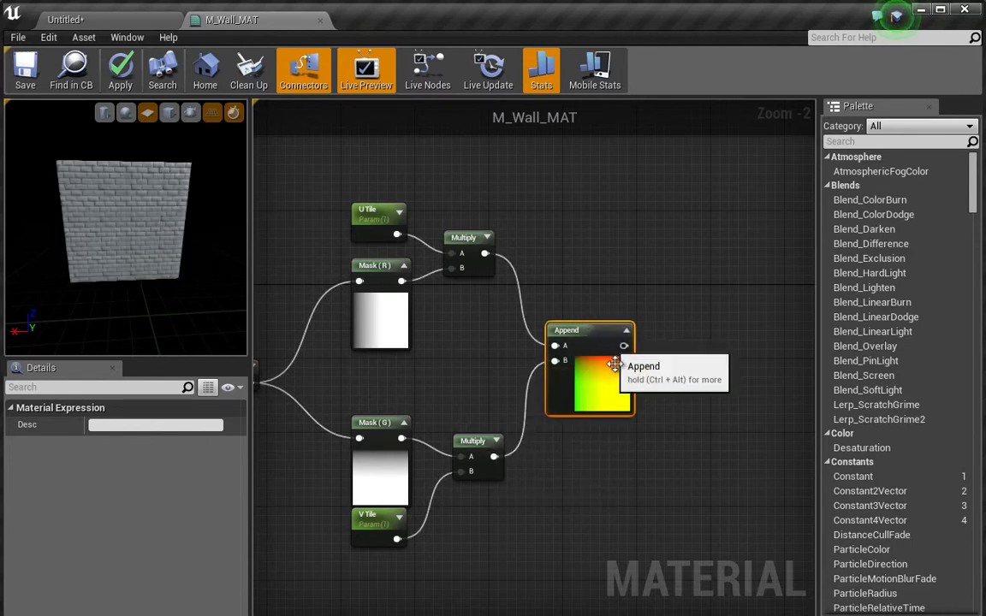
Review the tiling network from TexCoord to Append, checking the settings of TexCoord and U Tile
right_drag(496, 352, 606, 348)
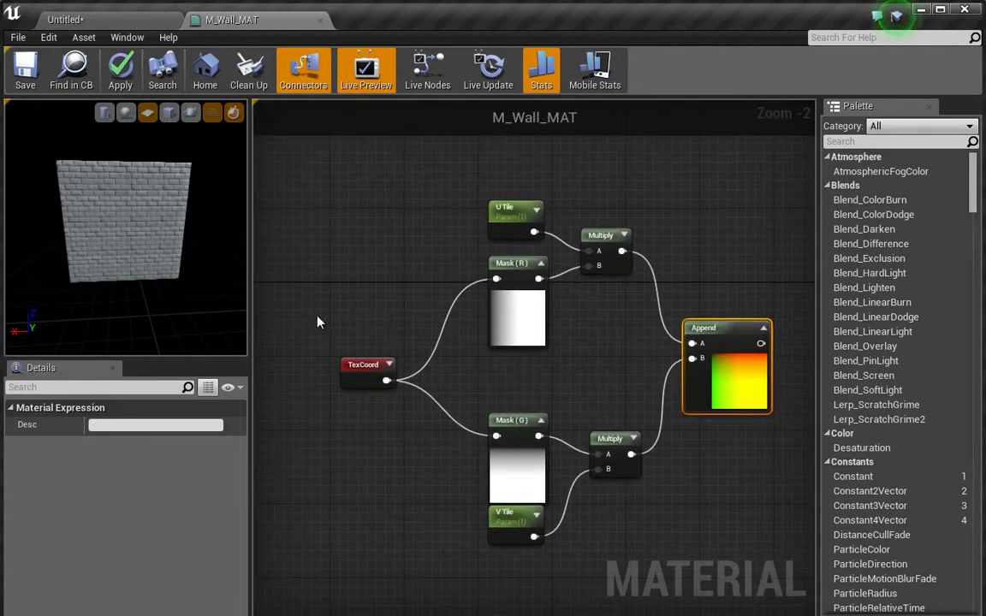
click(364, 368)
right_drag(455, 344, 382, 324)
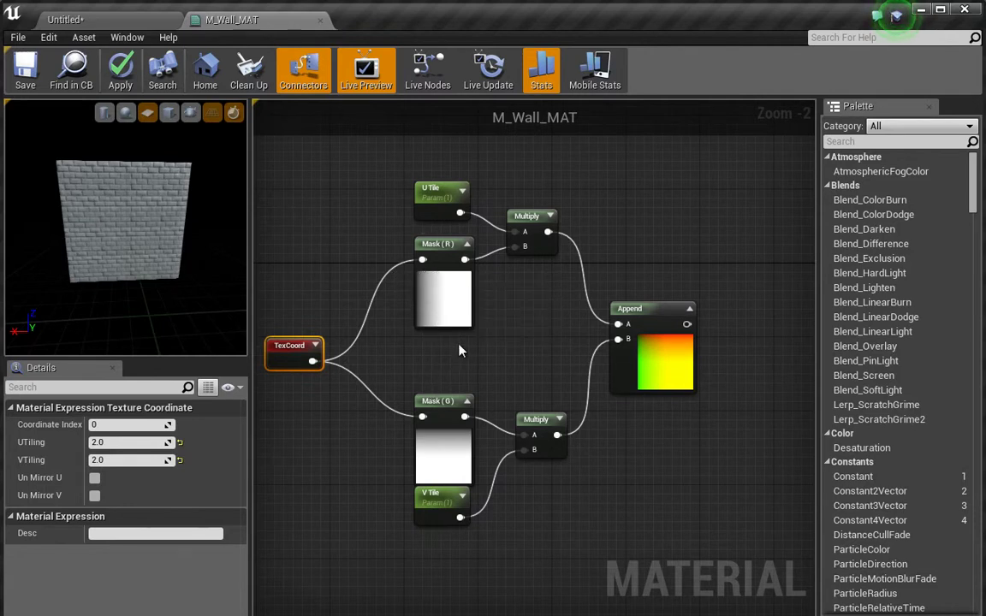
right_drag(556, 337, 516, 300)
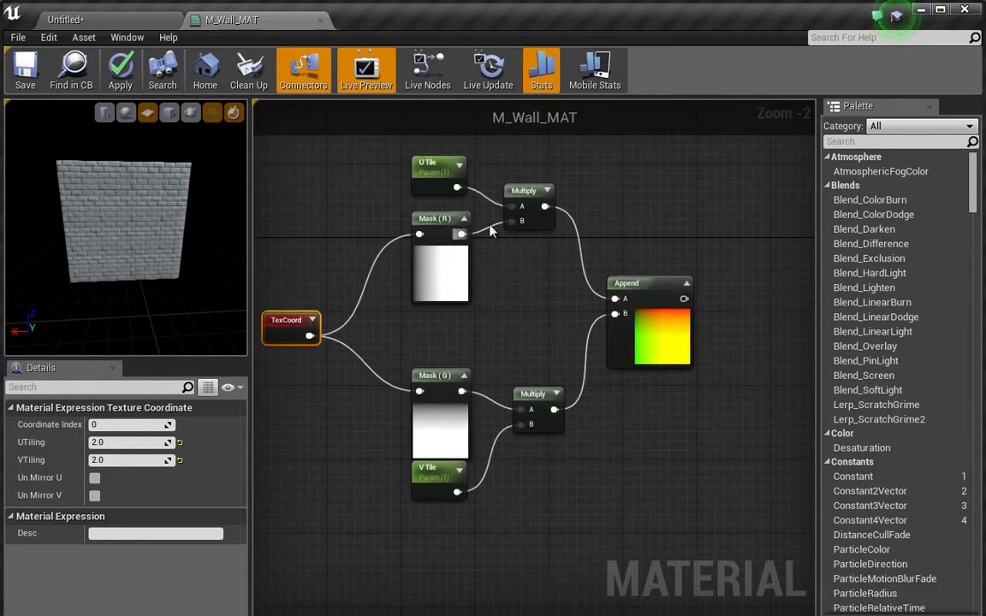
right_drag(527, 192, 505, 257)
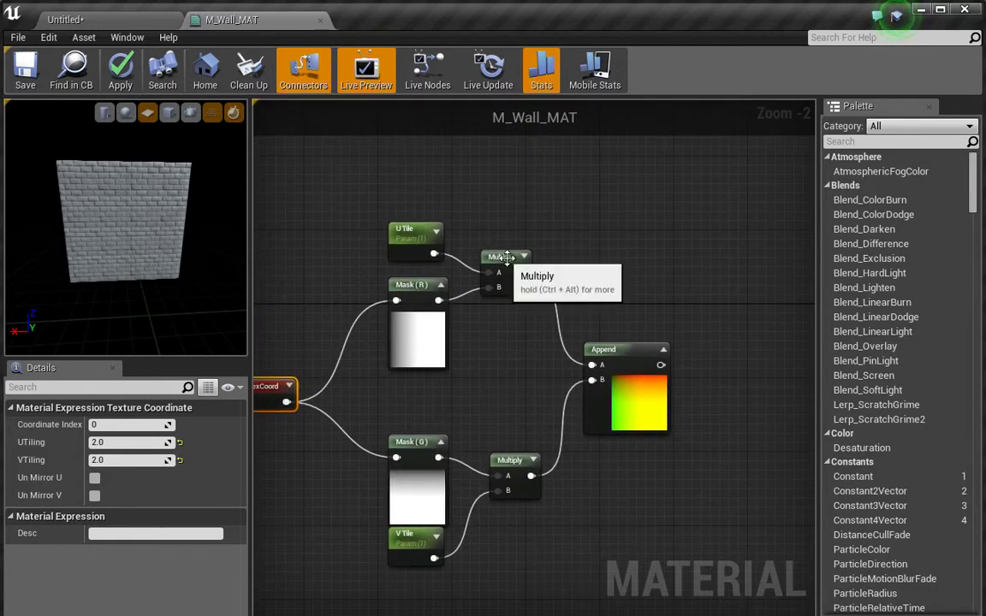
click(395, 225)
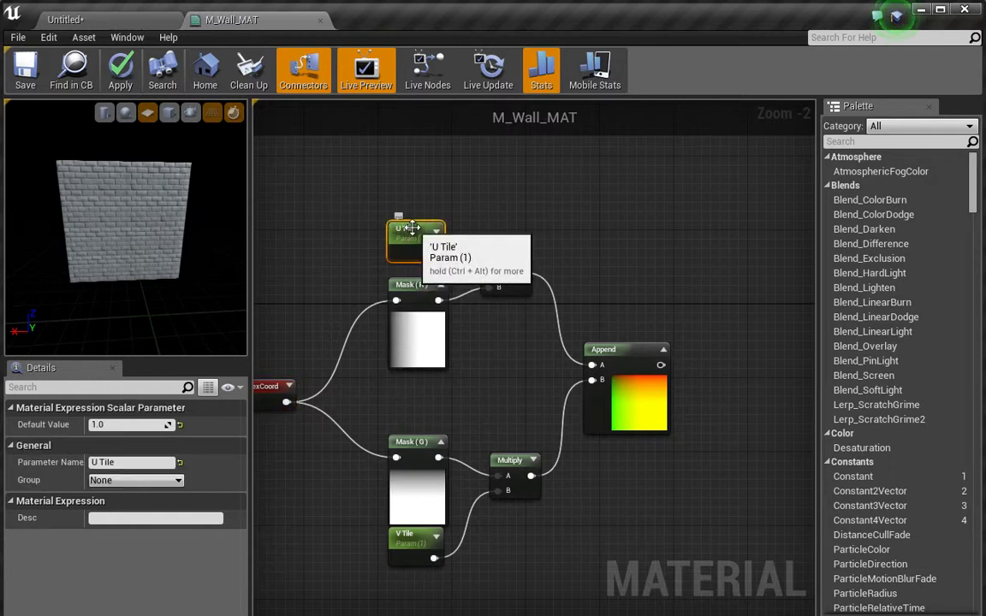
Connect the Append output to the UVs of the Texture Sample in the Diffuse group
right_drag(518, 342, 425, 267)
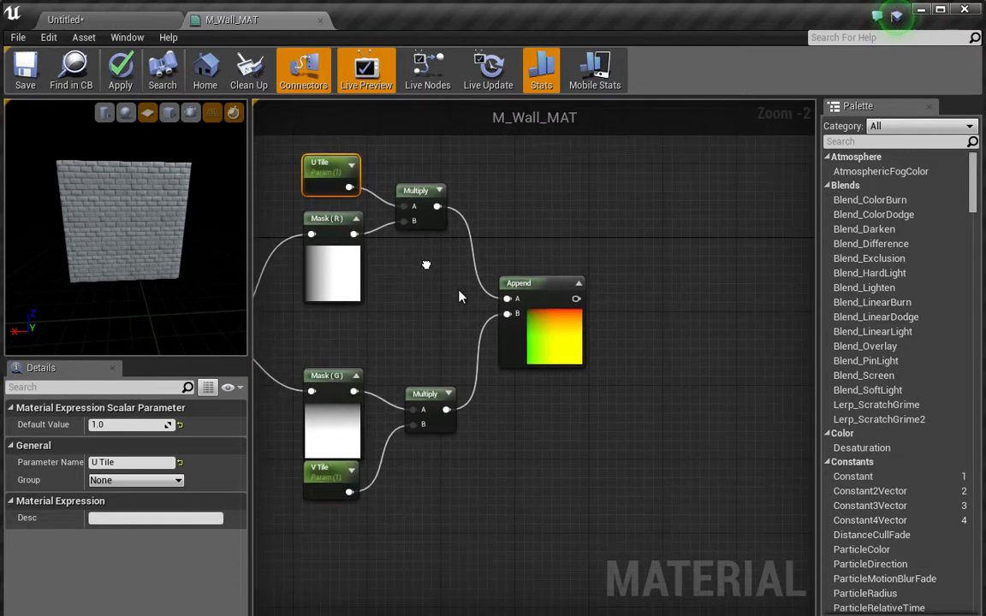
right_drag(537, 255, 438, 257)
right_drag(509, 264, 367, 370)
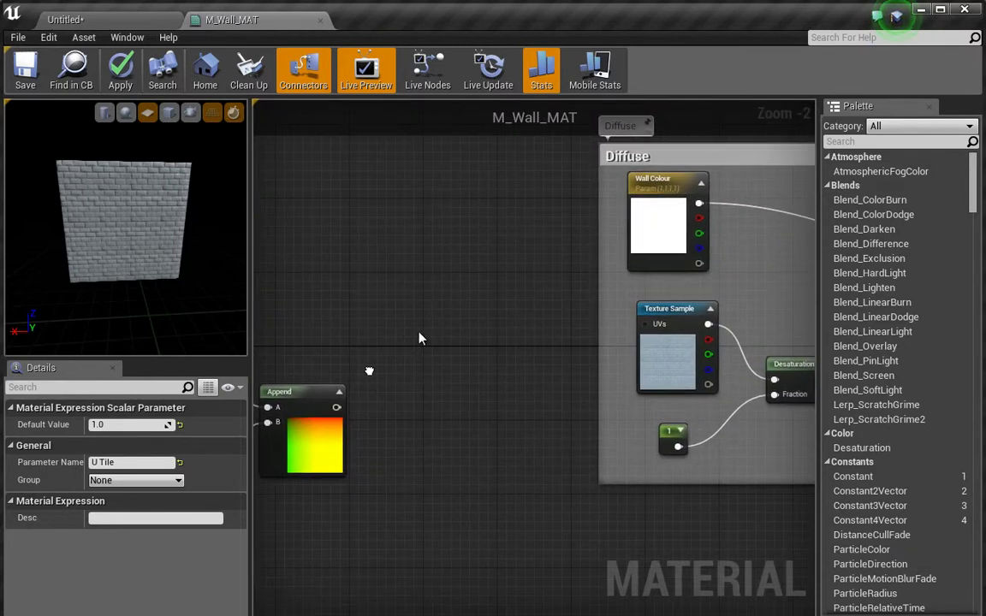
drag(337, 407, 645, 325)
Connect the Append output to the UVs of both Texture Samples in the Normals group
right_drag(511, 279, 539, 235)
right_drag(503, 419, 452, 239)
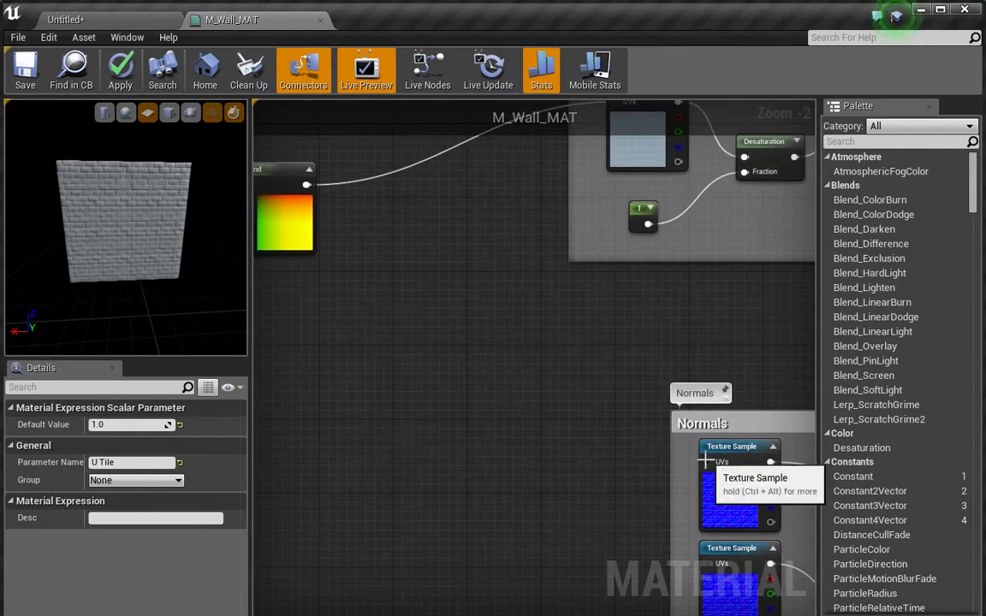
drag(707, 462, 305, 185)
right_drag(475, 418, 495, 336)
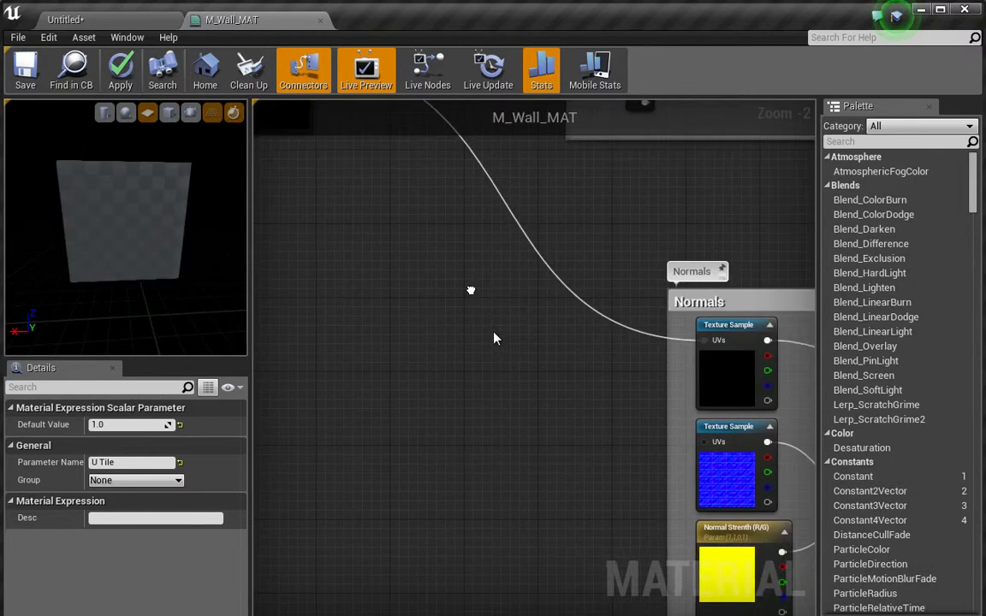
drag(707, 452, 304, 255)
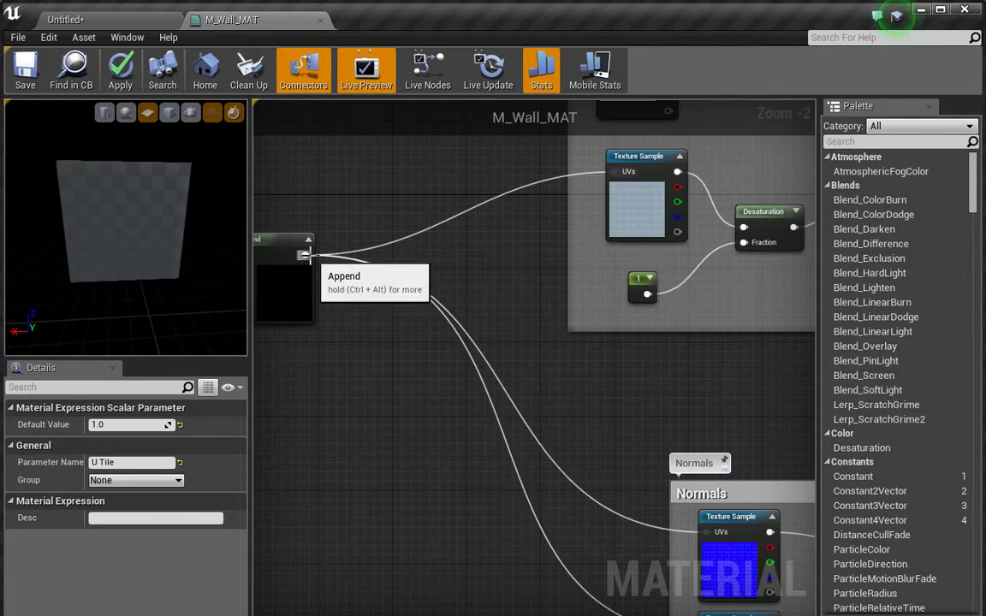
Check the tiled wall in the material preview, then save M_Wall_MAT and close its editor
drag(121, 210, 117, 207)
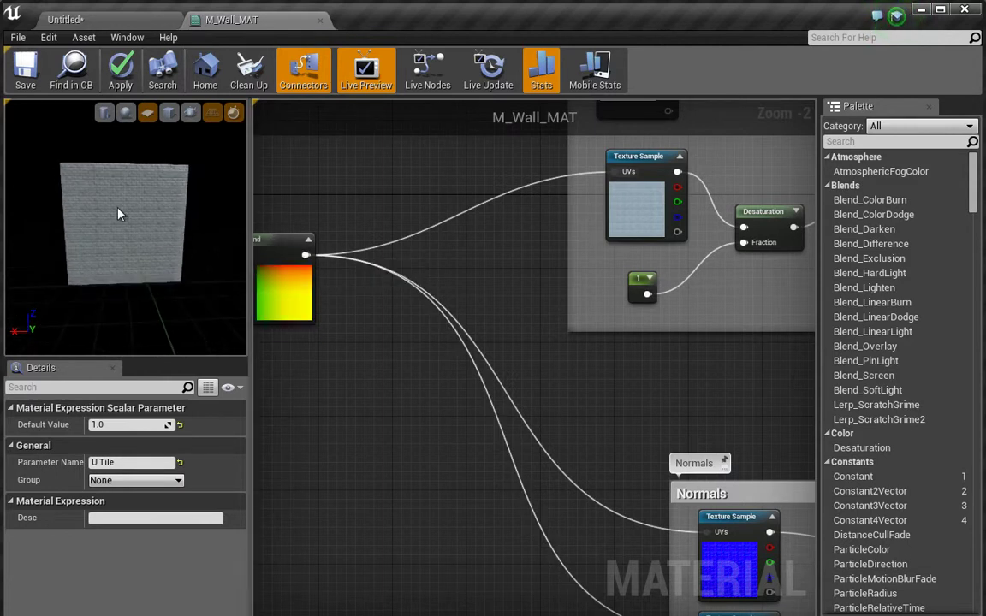
click(26, 71)
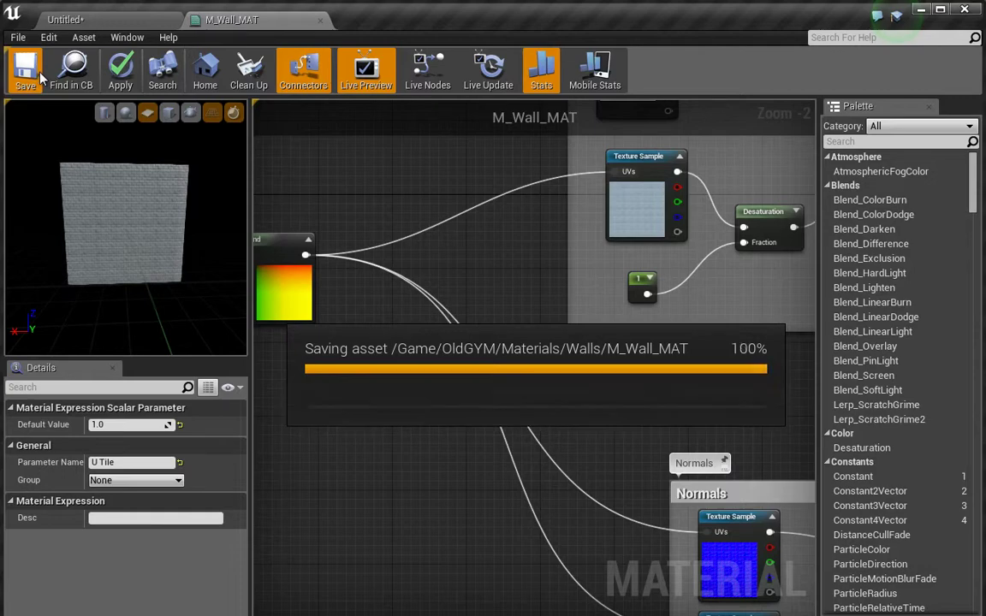
click(320, 21)
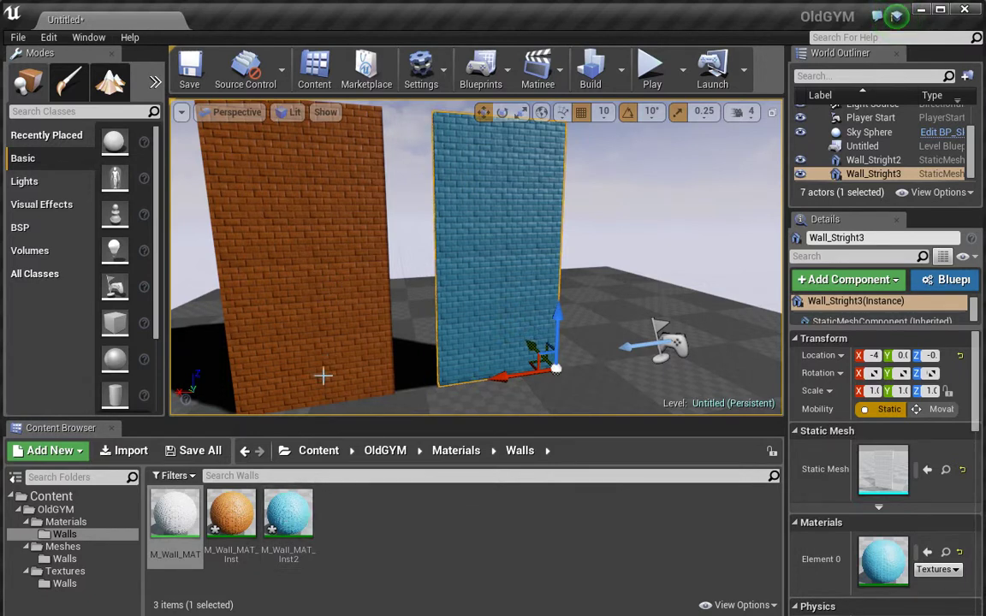
Open M_Wall_MAT_Inst2 and enable its U Tile and V Tile parameter overrides
double_click(305, 518)
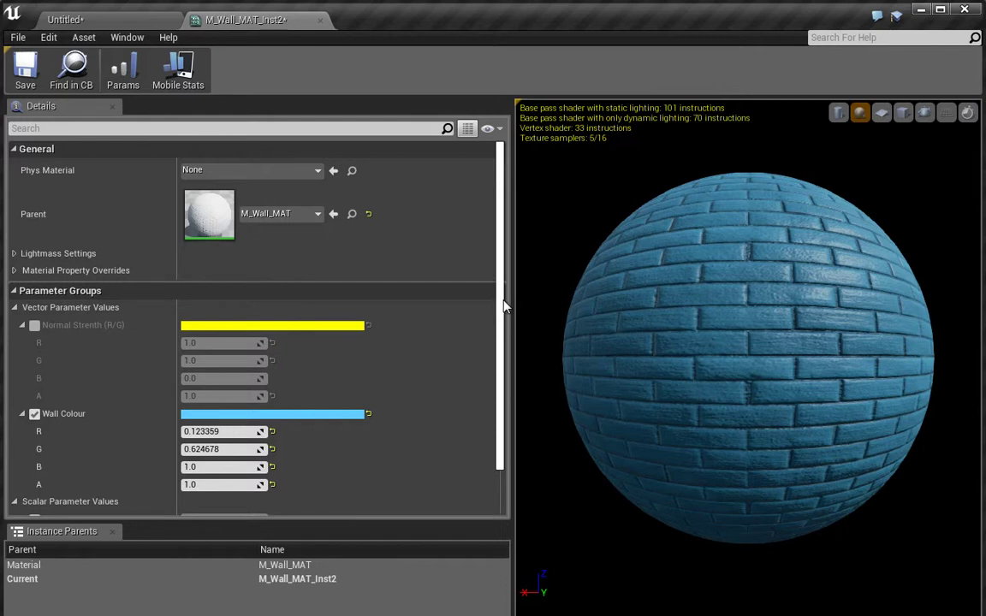
scroll(492, 301, down, 2)
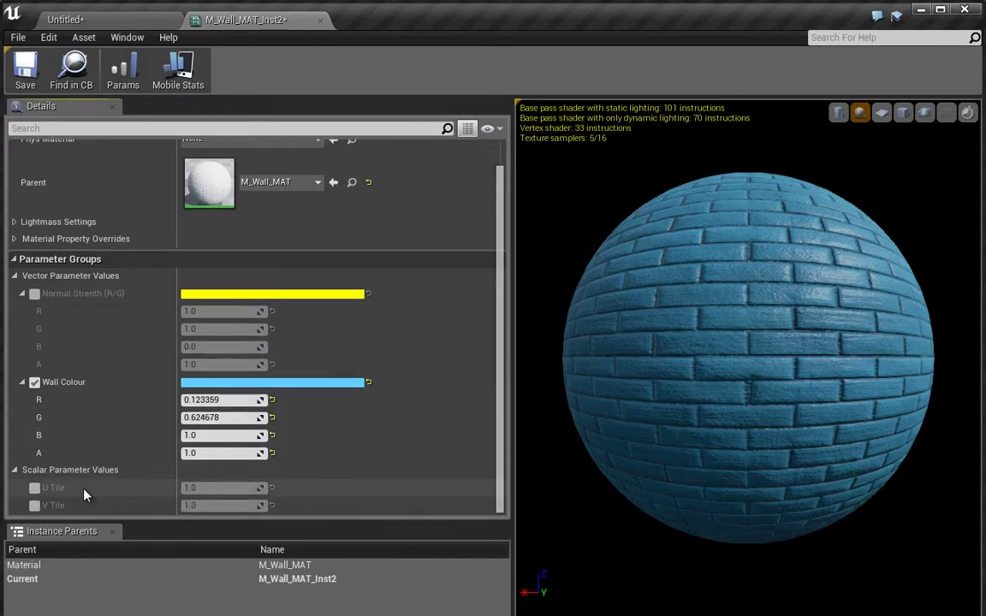
click(34, 489)
click(34, 506)
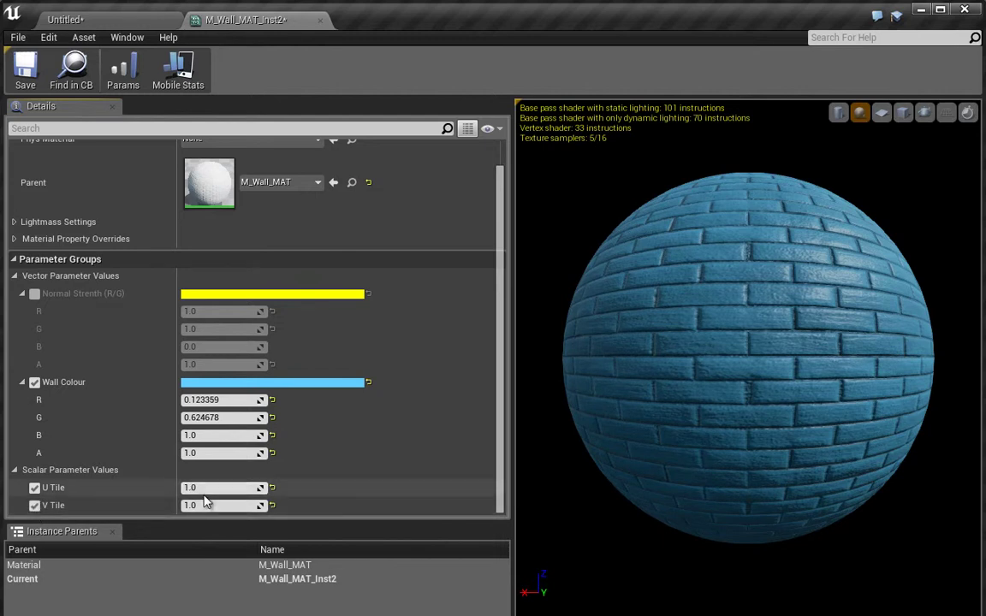
Try a U Tile value of 0.5 in M_Wall_MAT_Inst2 and undo the change
click(198, 488)
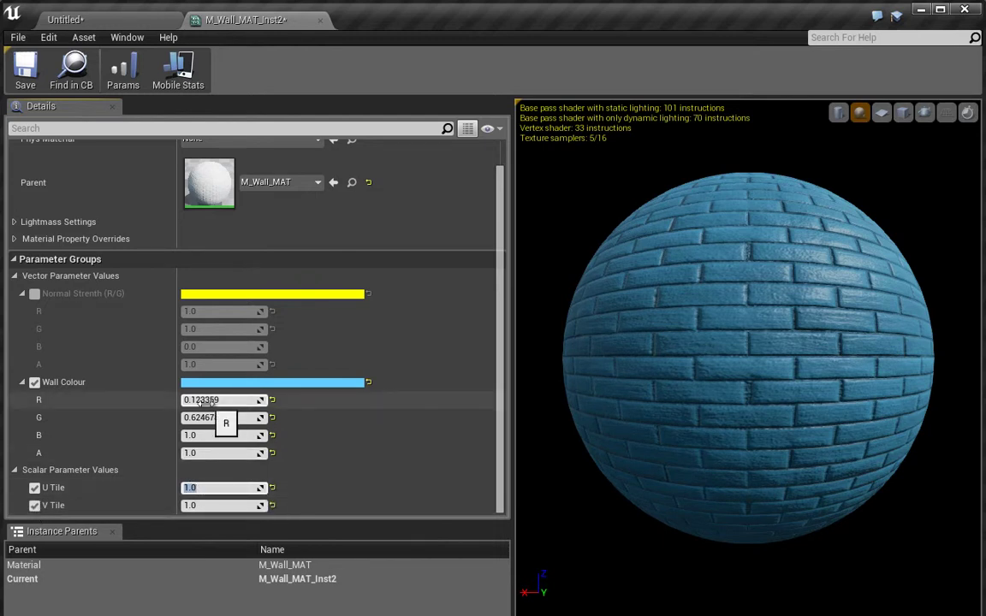
text(0.5)
key(Return)
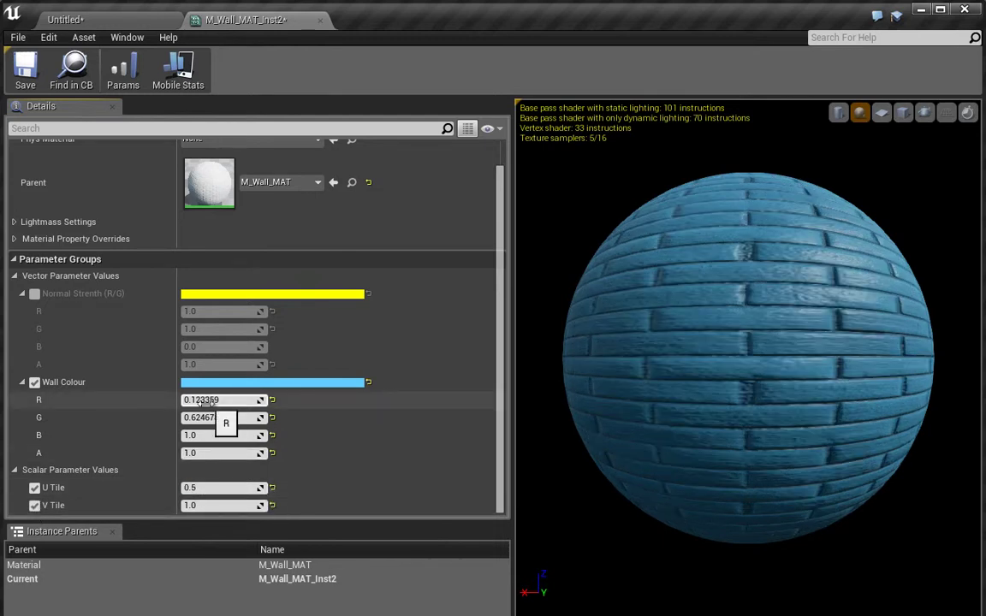
key(ctrl+z)
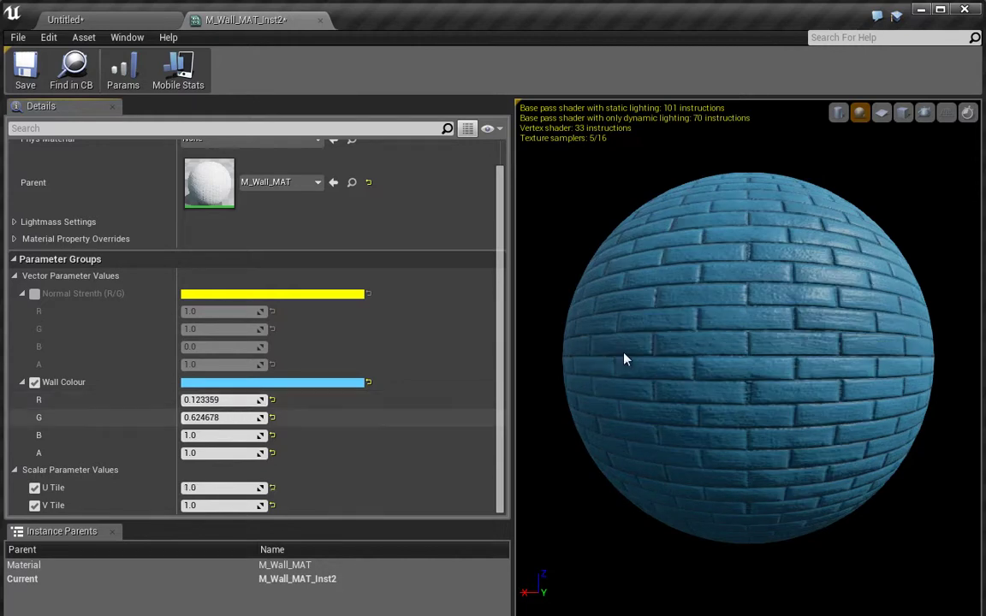
Look at the walls in the level viewport and return to the M_Wall_MAT_Inst2 editor
click(101, 17)
drag(346, 250, 393, 169)
click(235, 20)
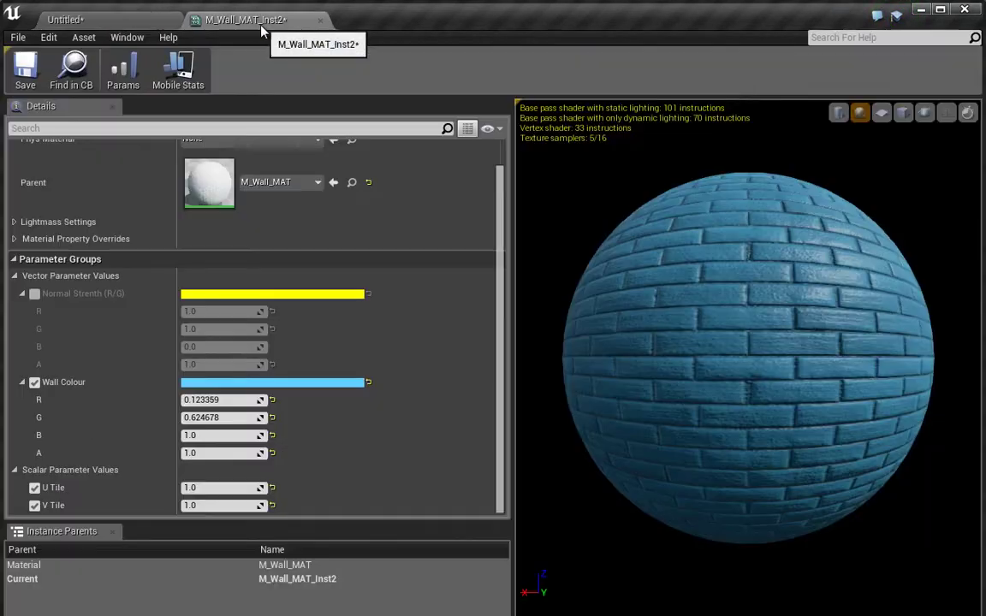
Set both U Tile and V Tile of M_Wall_MAT_Inst2 to 0.5 and save the instance
click(234, 487)
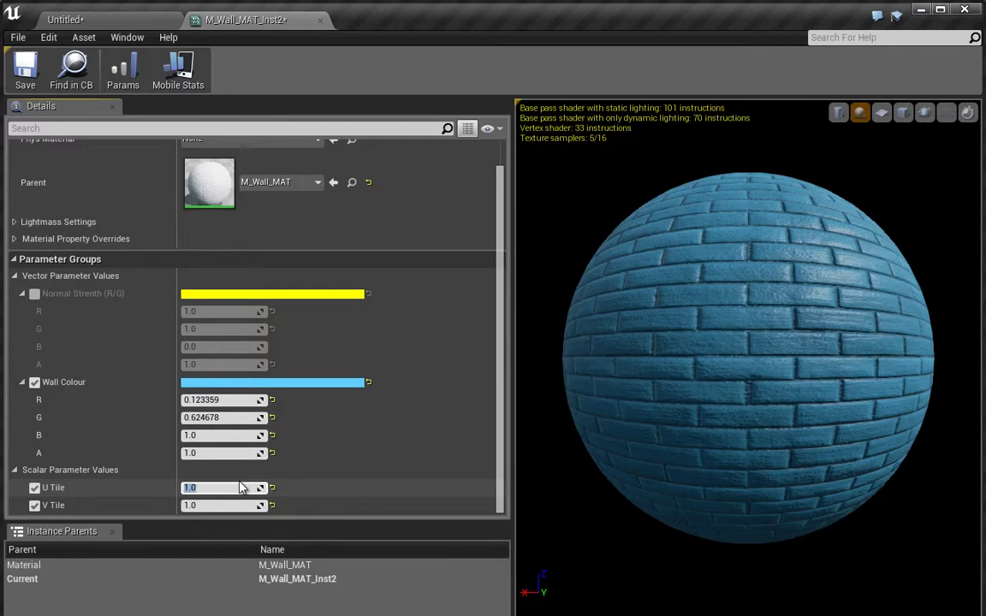
key(Return)
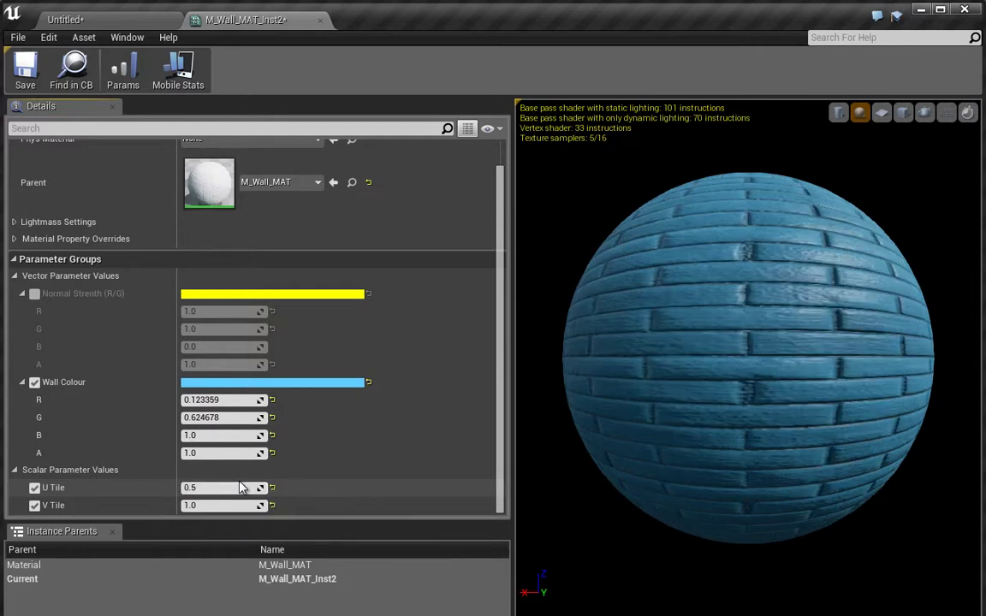
click(227, 505)
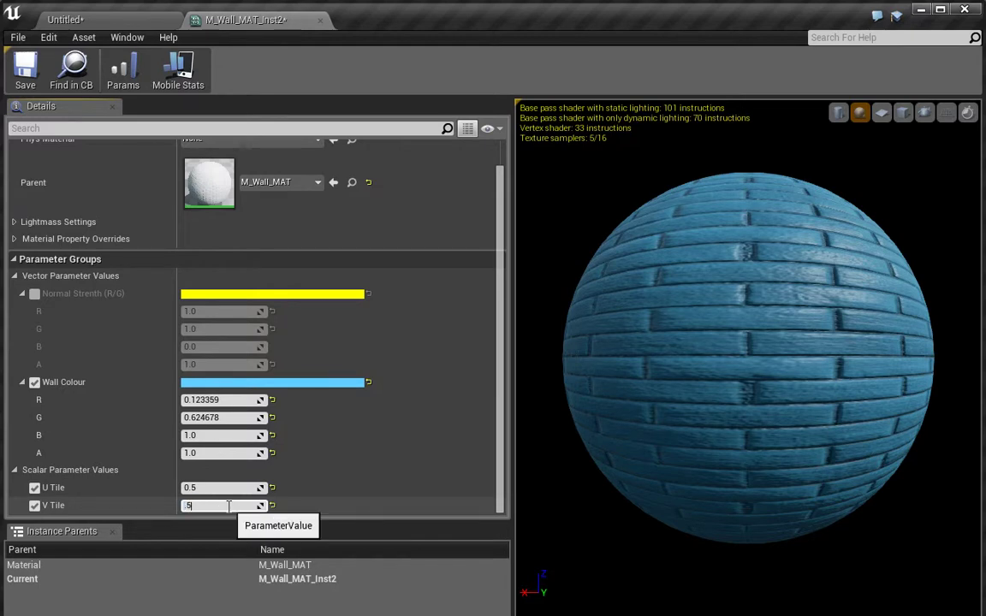
key(Return)
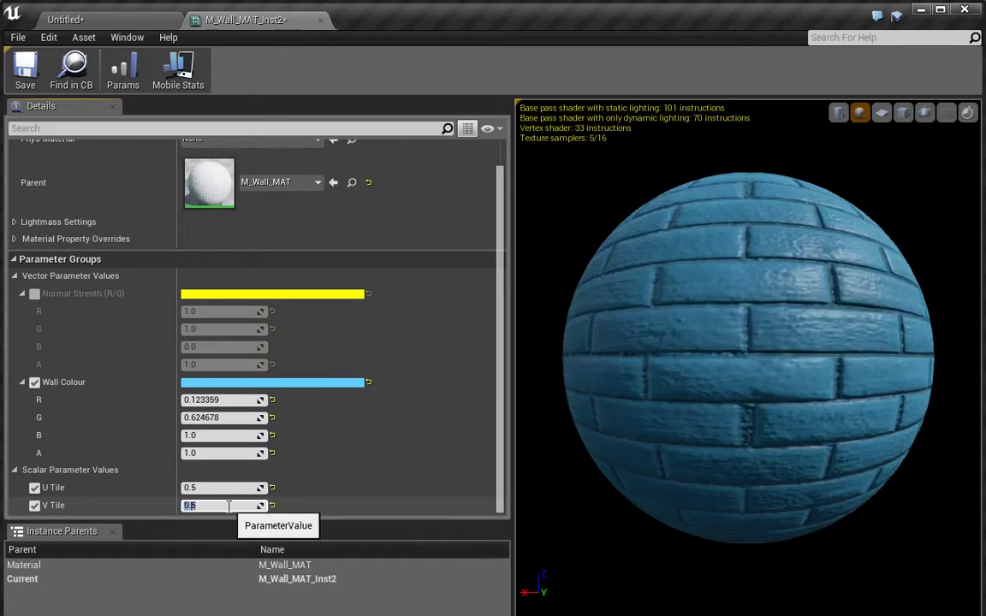
click(25, 69)
Inspect the blue wall's brick tiling in the level viewport
click(89, 21)
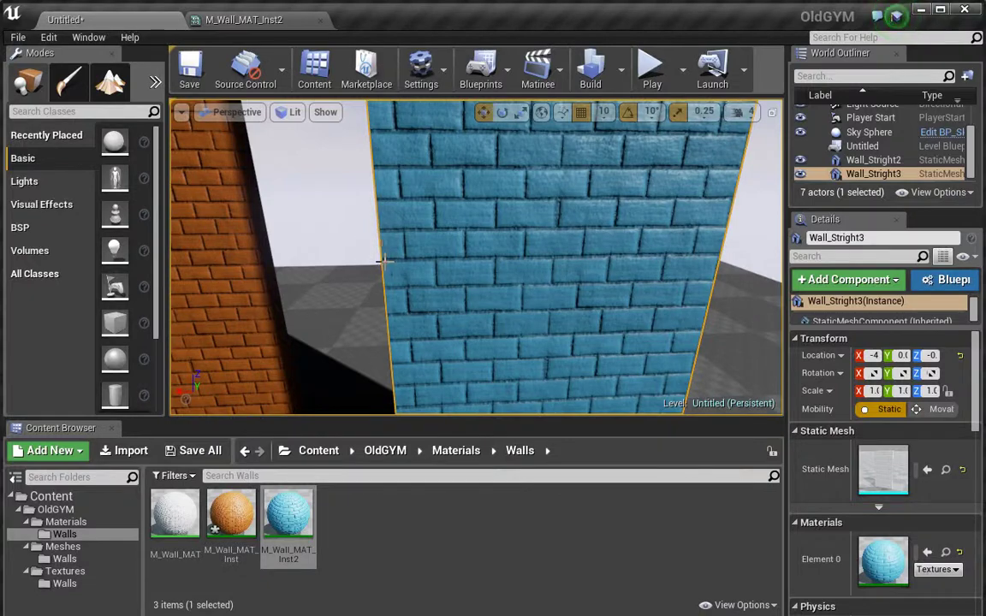
mouse_move(348, 236)
right_down()
mouse_move(351, 250)
mouse_move(339, 246)
right_up()
drag(339, 247, 357, 278)
Open M_Wall_MAT_Inst and enable its U Tile and V Tile parameter overrides
double_click(230, 517)
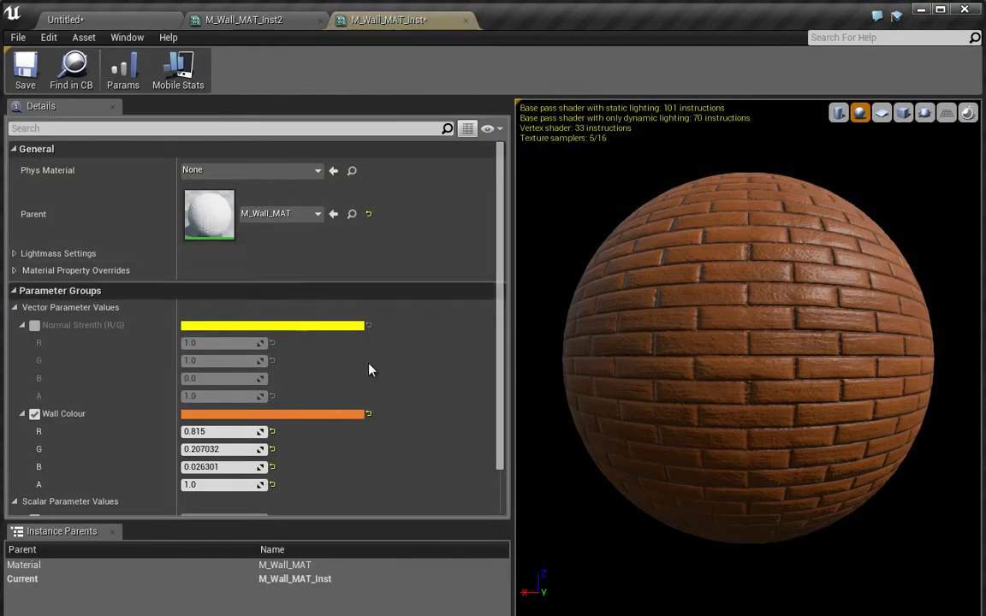
scroll(496, 376, down, 1)
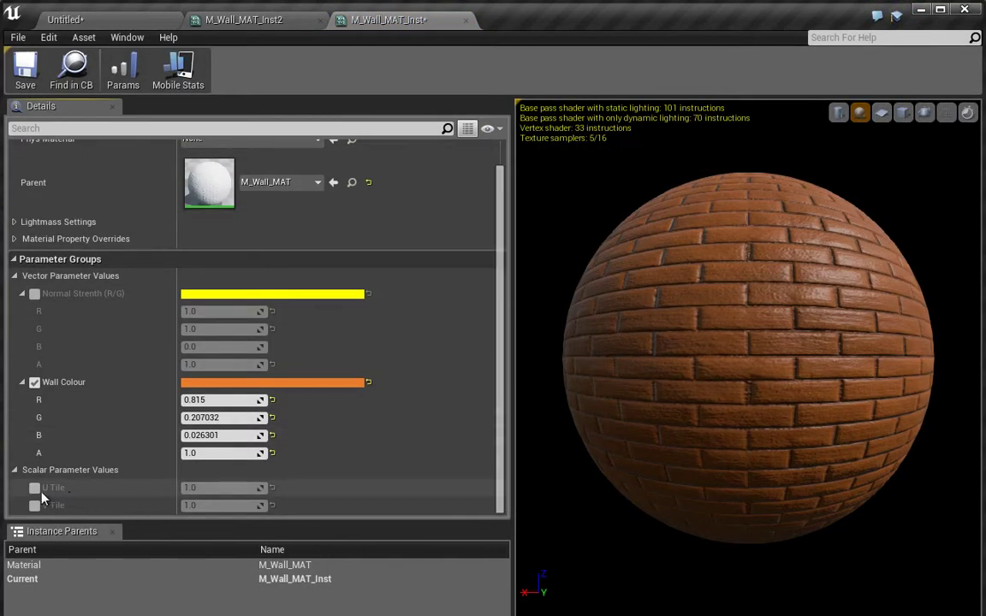
click(34, 487)
click(34, 505)
Try a value of 0 for both U Tile and V Tile in M_Wall_MAT_Inst and save the instance
click(190, 487)
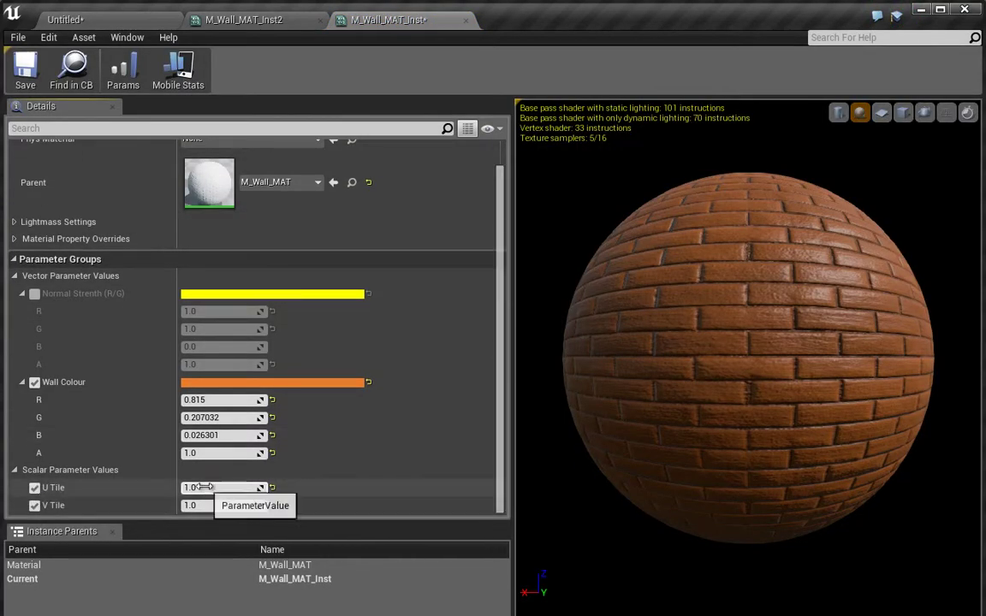
text(0)
key(Return)
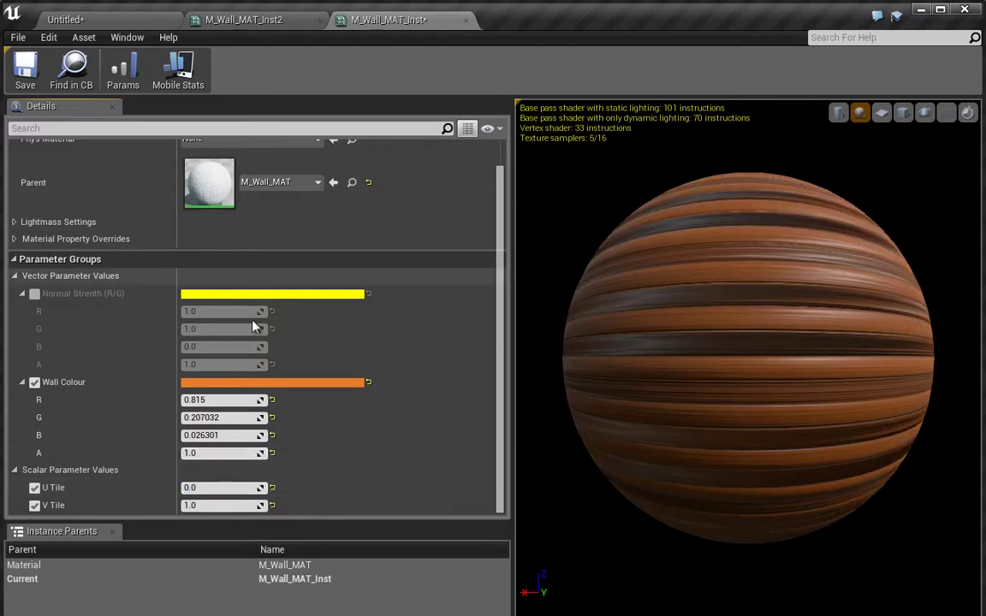
click(218, 505)
text(0)
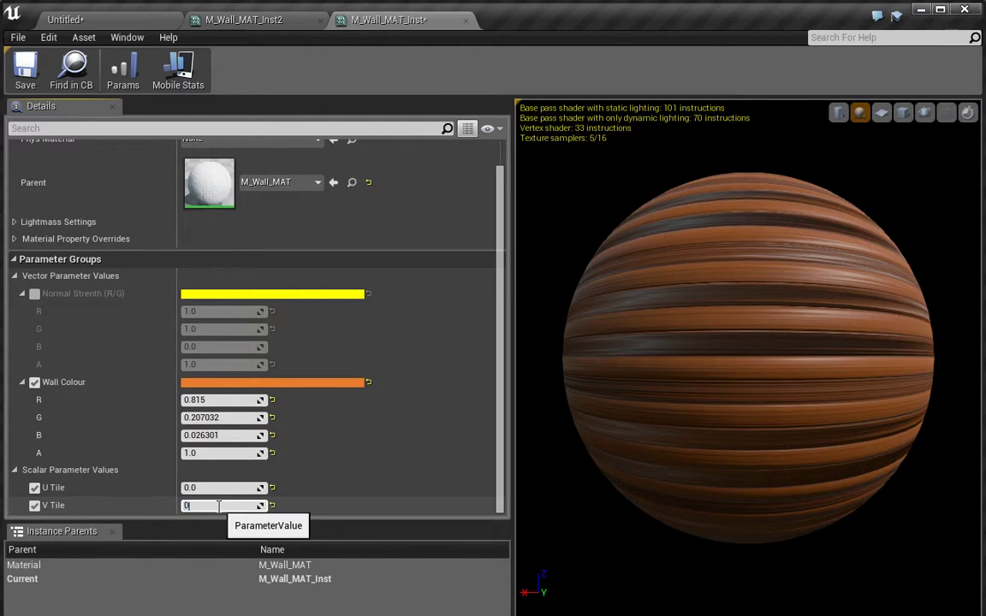
key(Return)
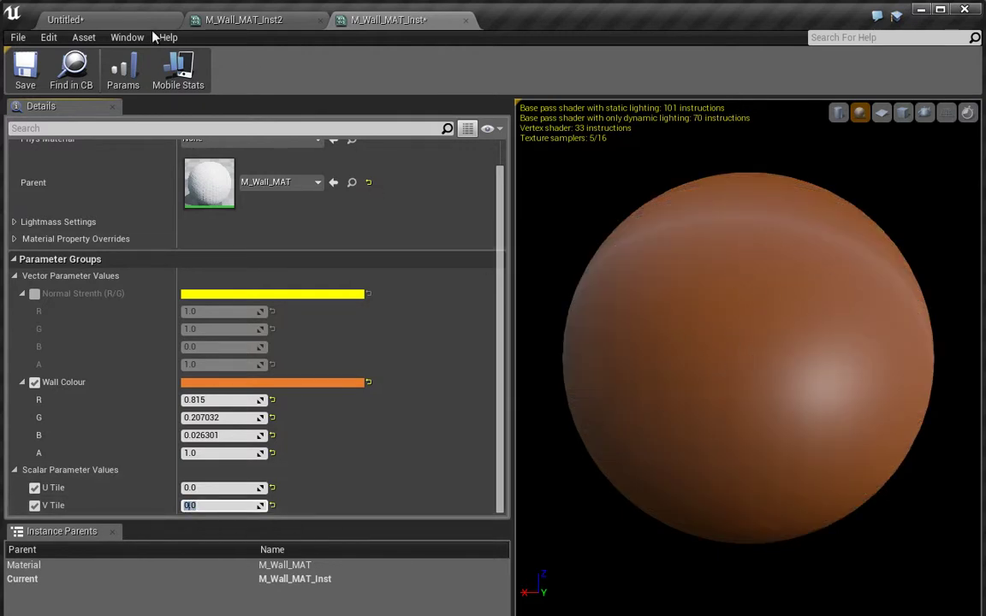
click(26, 70)
Inspect the orange wall's surface up close in the level viewport
click(101, 24)
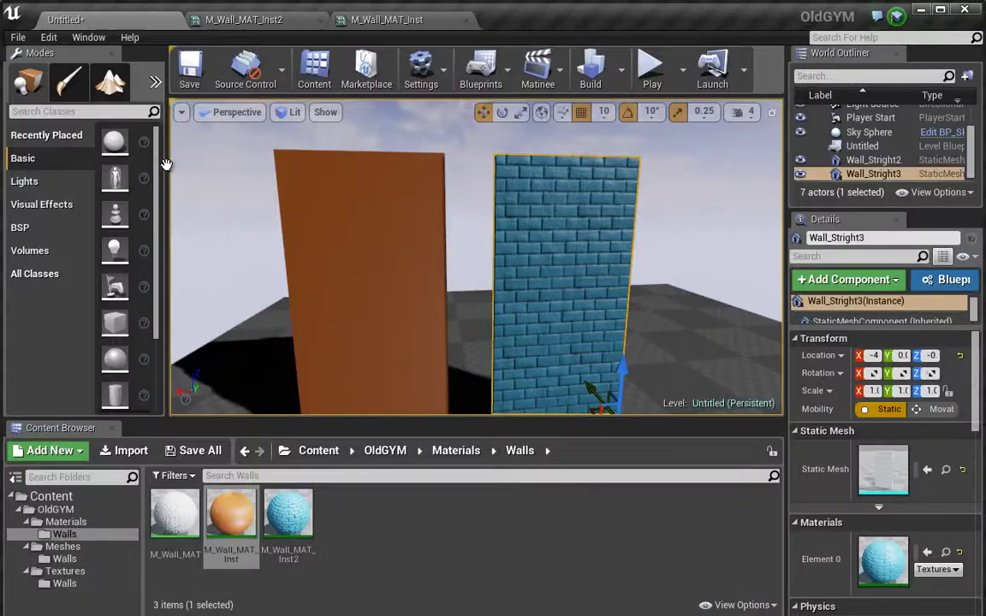
scroll(354, 266, up, 5)
scroll(340, 233, up, 6)
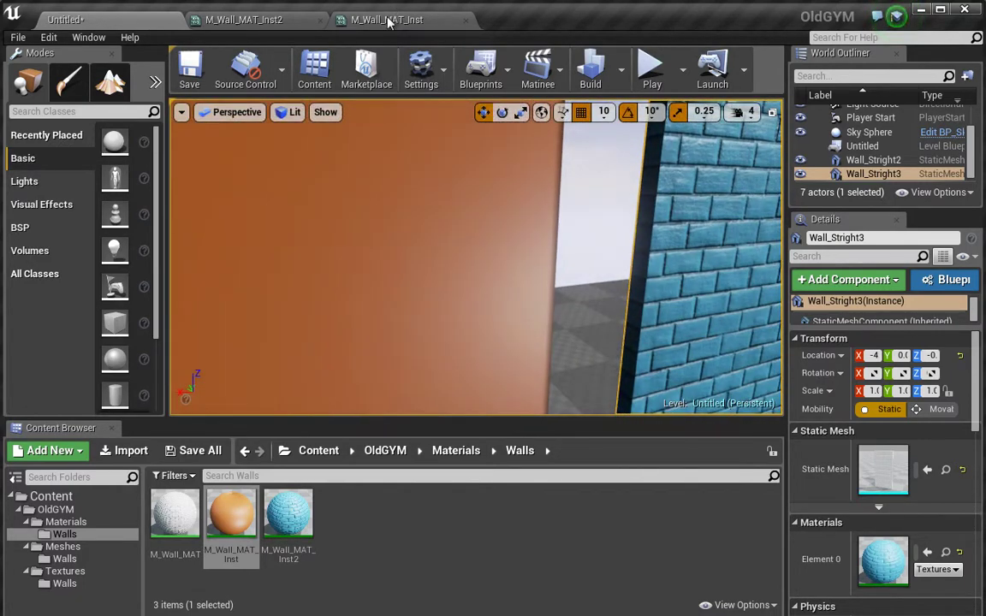
Set both U Tile and V Tile of M_Wall_MAT_Inst to 2 and save the instance
click(353, 19)
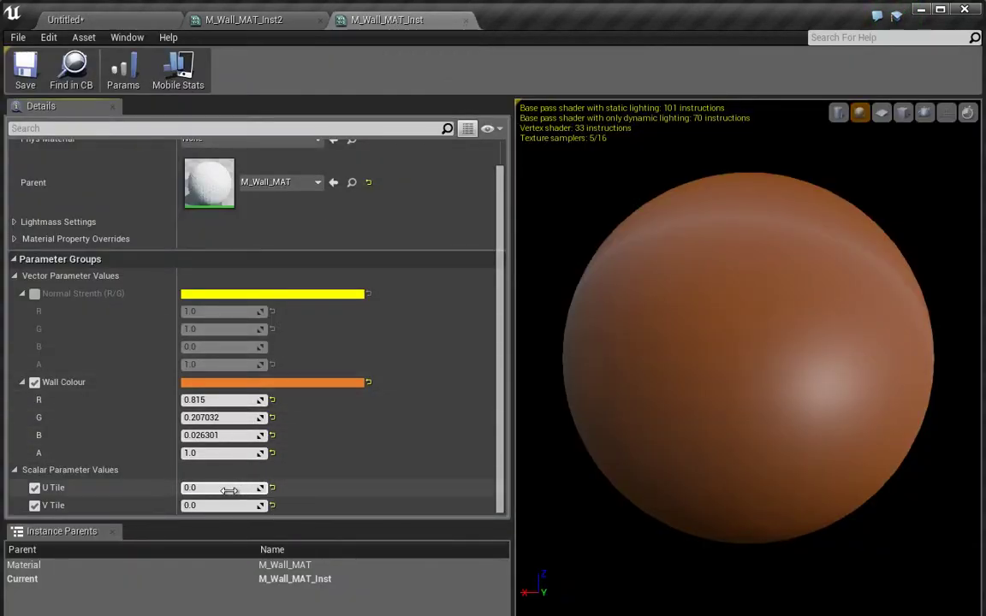
text(2)
key(Return)
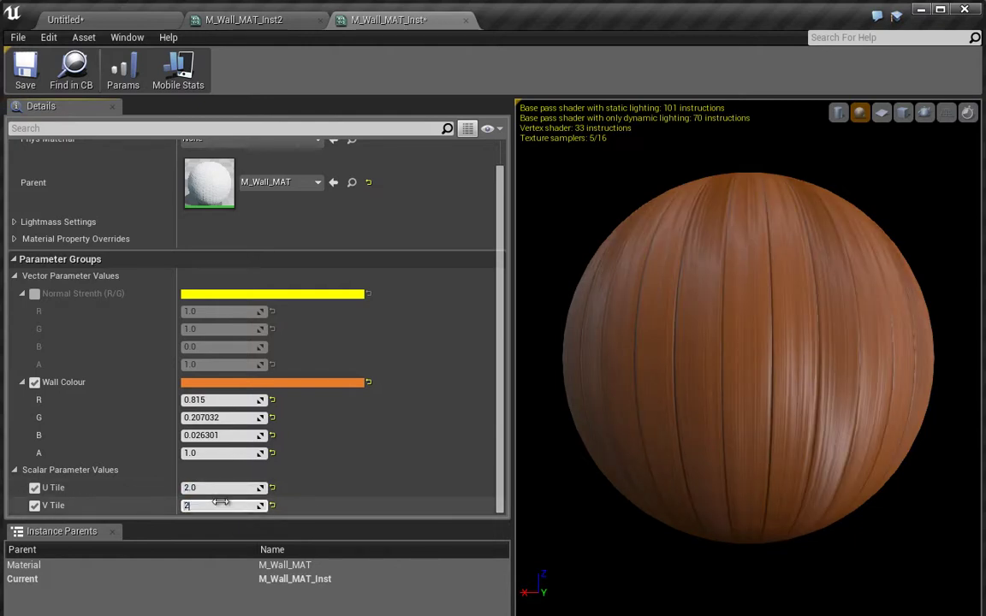
click(220, 502)
text(2)
key(Return)
click(25, 68)
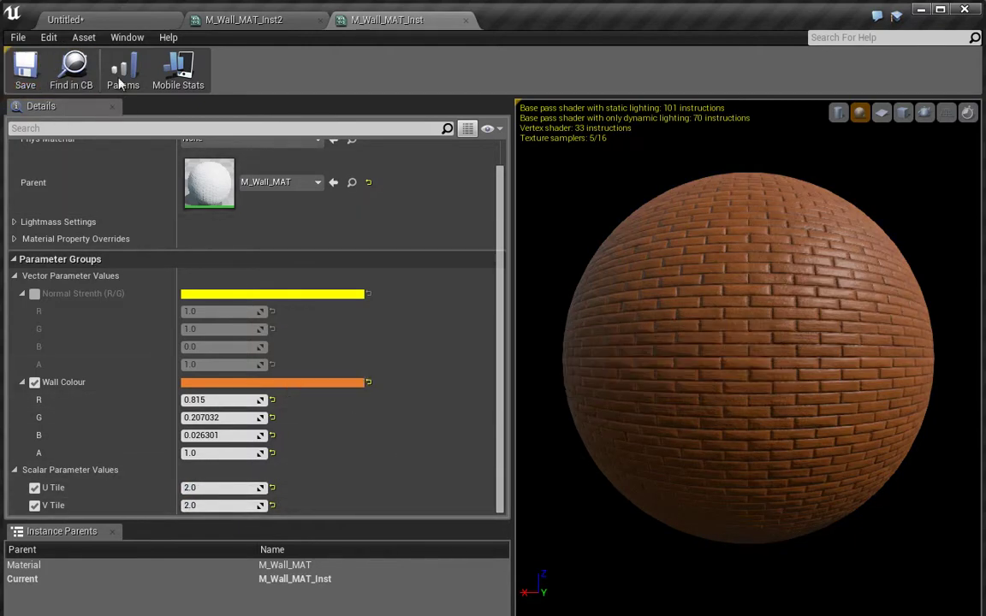
Compare the brick tiling of the orange and blue walls in the level viewport
click(101, 19)
right_drag(355, 251, 284, 138)
key(s)
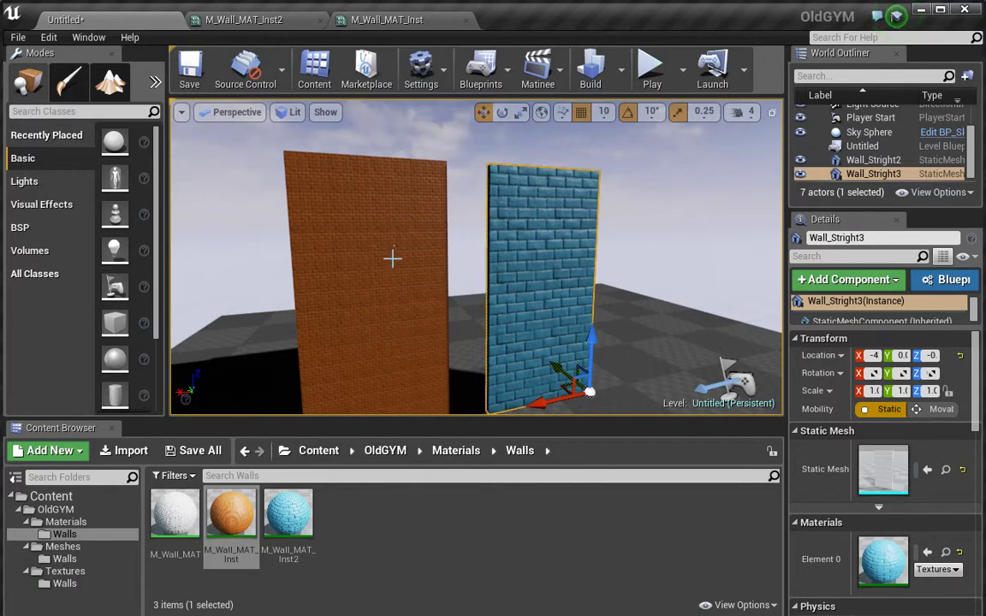
right_drag(377, 235, 357, 238)
drag(357, 238, 358, 238)
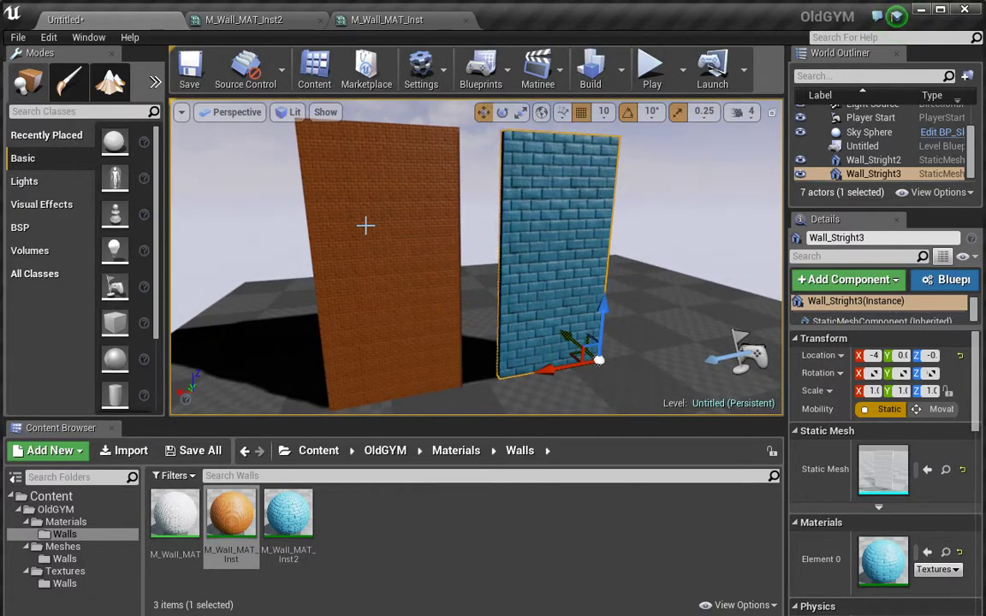